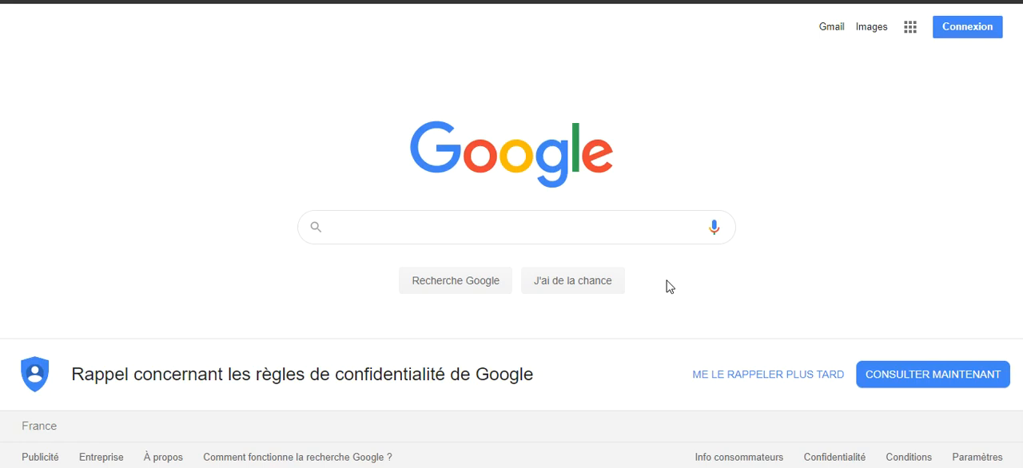
# Search Google for "meilleure cigarette électronique".
pyautogui.click(360, 233)
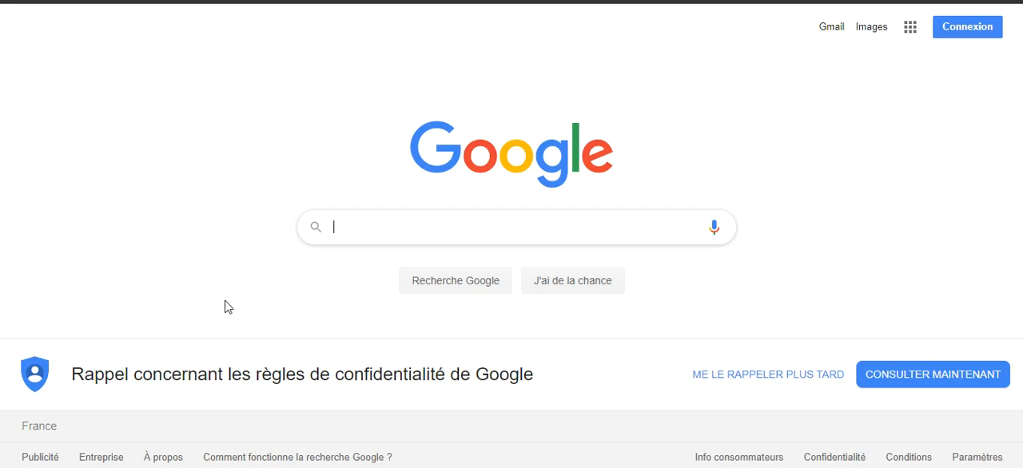
pyautogui.write('meilleur')
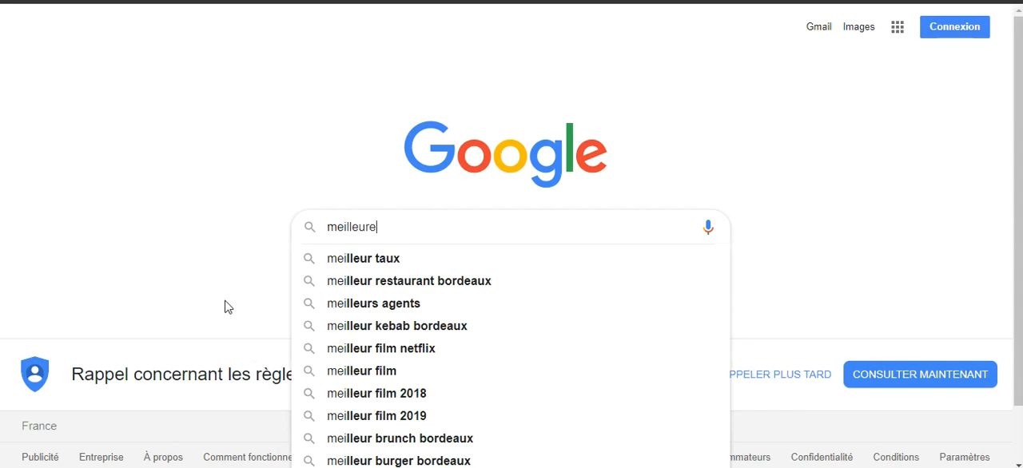
pyautogui.press('BackSpace')
pyautogui.write('e ci')
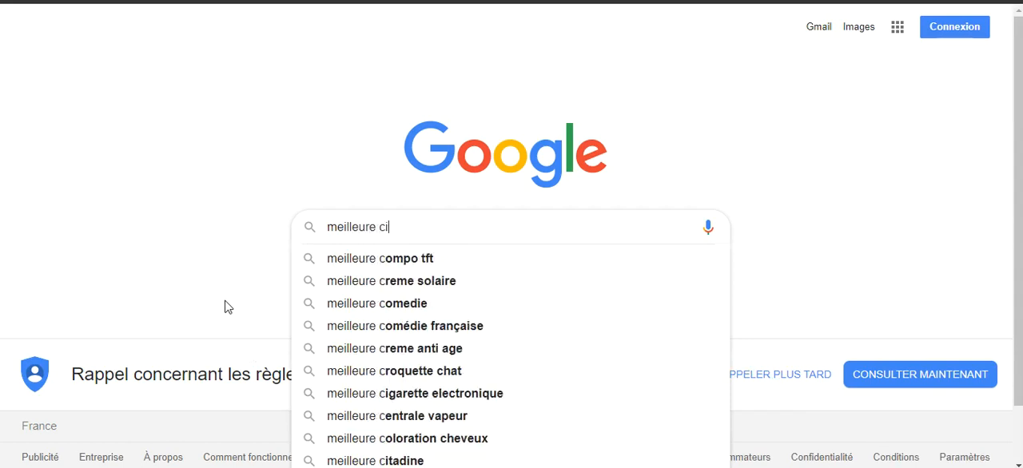
pyautogui.write('garette électronique')
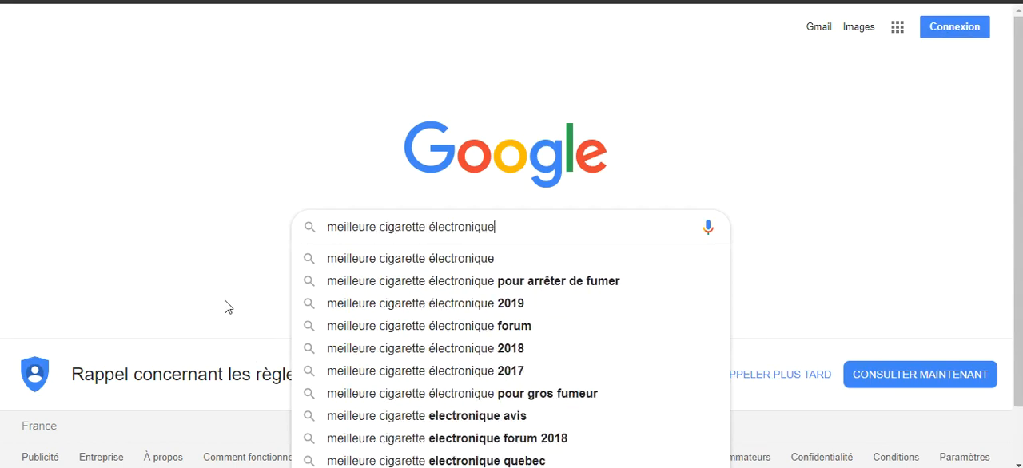
pyautogui.press('Return')
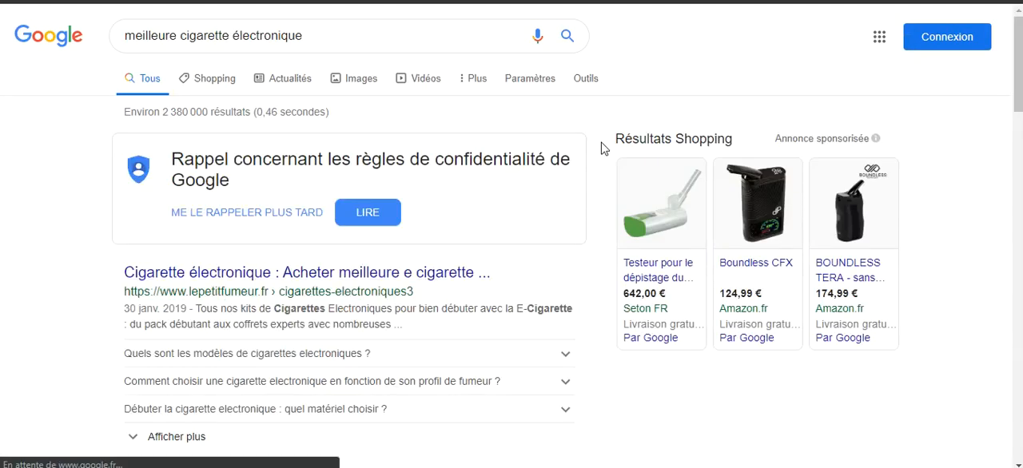
# Open the search result "Les 10 meilleurs e Cigarette 2019 - iClope" and examine the page's heading and introduction.
pyautogui.scroll(-3, 112, 238)
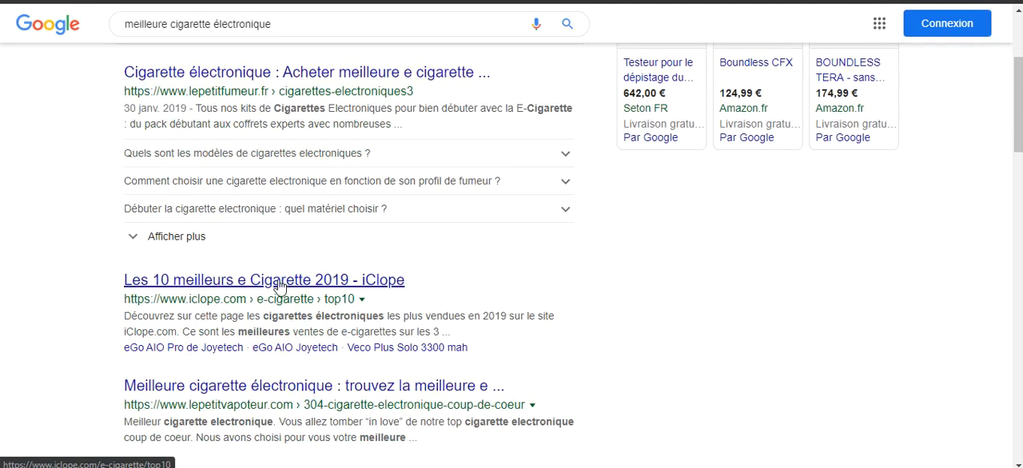
pyautogui.click(236, 281)
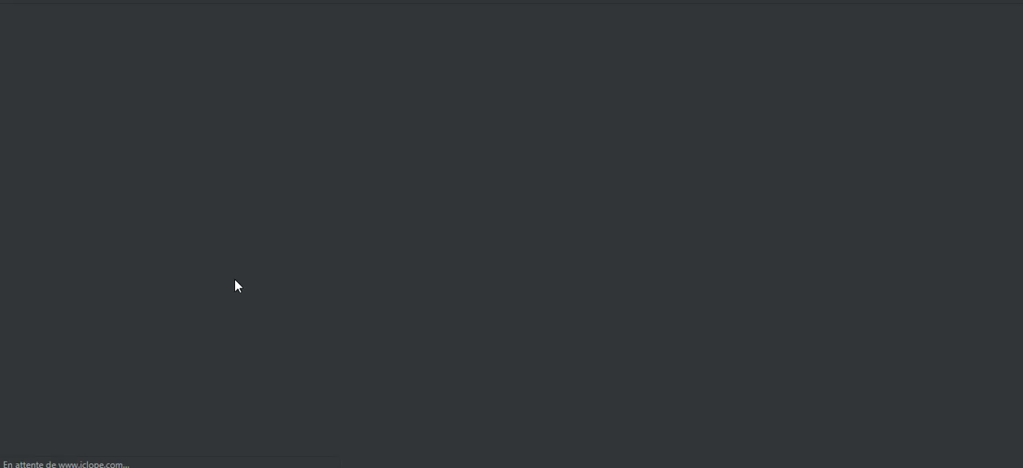
pyautogui.scroll(-1, 32, 301)
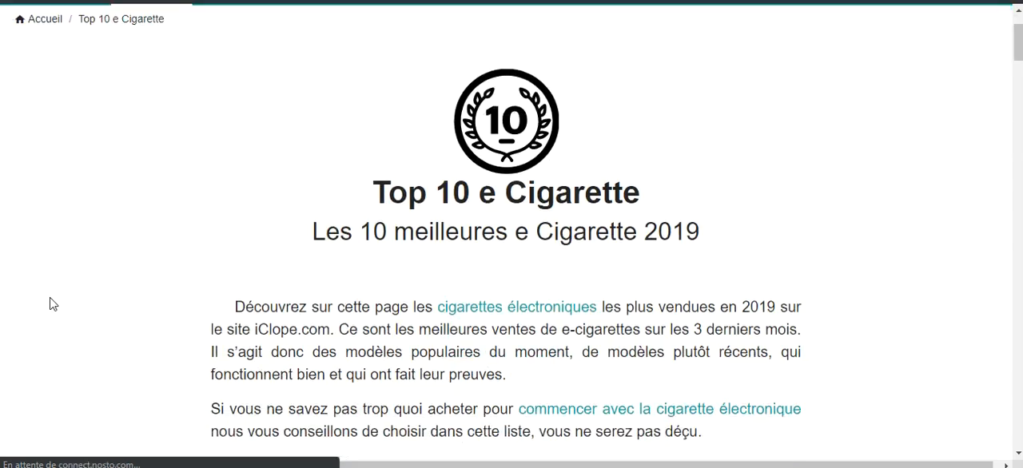
pyautogui.scroll(-1, 418, 152)
pyautogui.scroll(2, 400, 160)
pyautogui.scroll(-1, 370, 172)
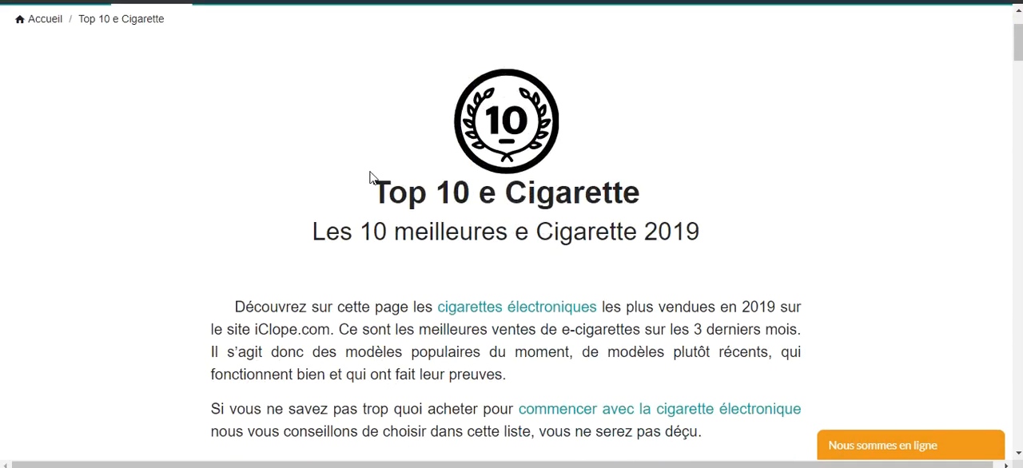
pyautogui.scroll(-1, 467, 200)
pyautogui.scroll(1, 575, 162)
pyautogui.scroll(1, 486, 160)
pyautogui.scroll(-1, 486, 160)
pyautogui.scroll(-1, 281, 214)
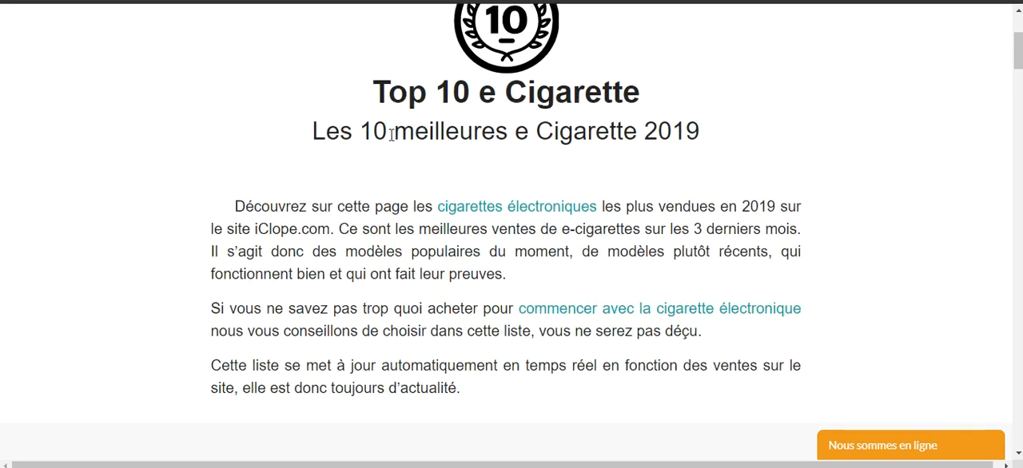
# Look through the ten ranked e-cigarettes on the iClope page, down to the links to its other Top 10 lists.
pyautogui.scroll(-1, 426, 200)
pyautogui.moveTo(241, 106); pyautogui.dragTo(520, 285)
pyautogui.click(469, 301)
pyautogui.scroll(-6, 469, 301)
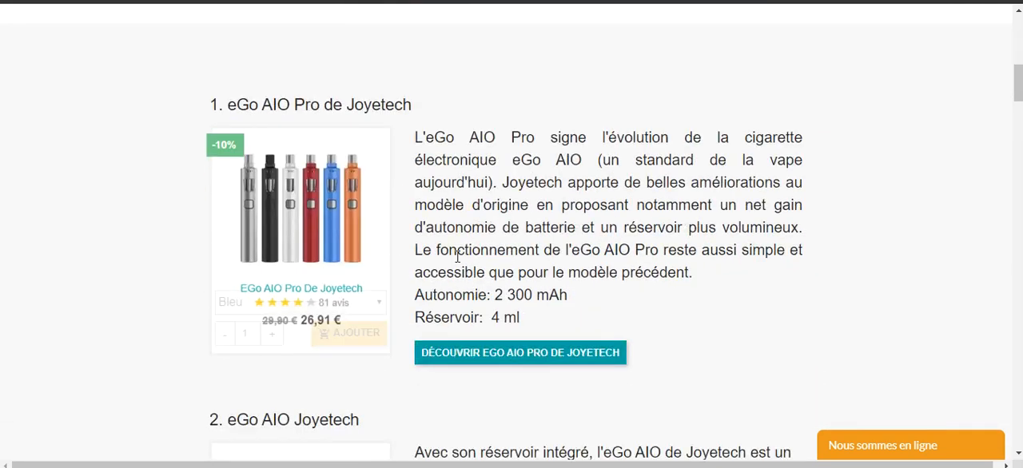
pyautogui.scroll(-11, 396, 207)
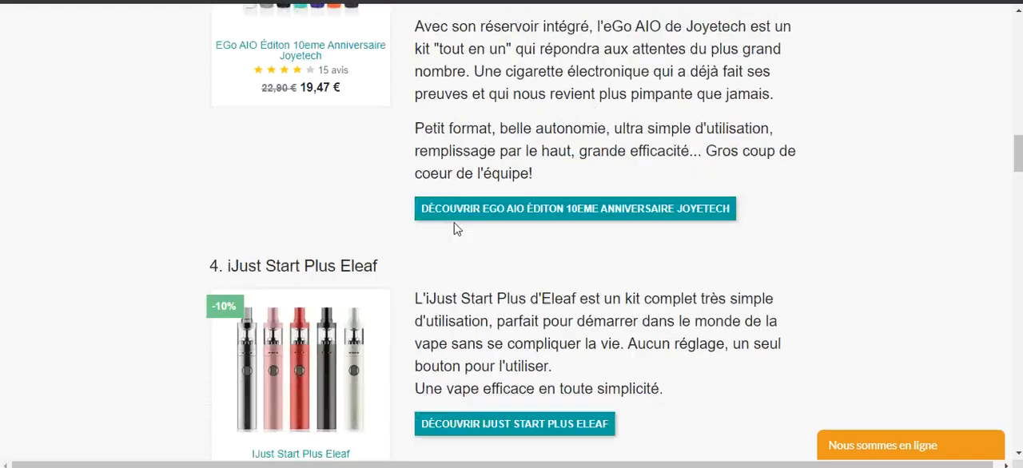
pyautogui.scroll(-12, 456, 232)
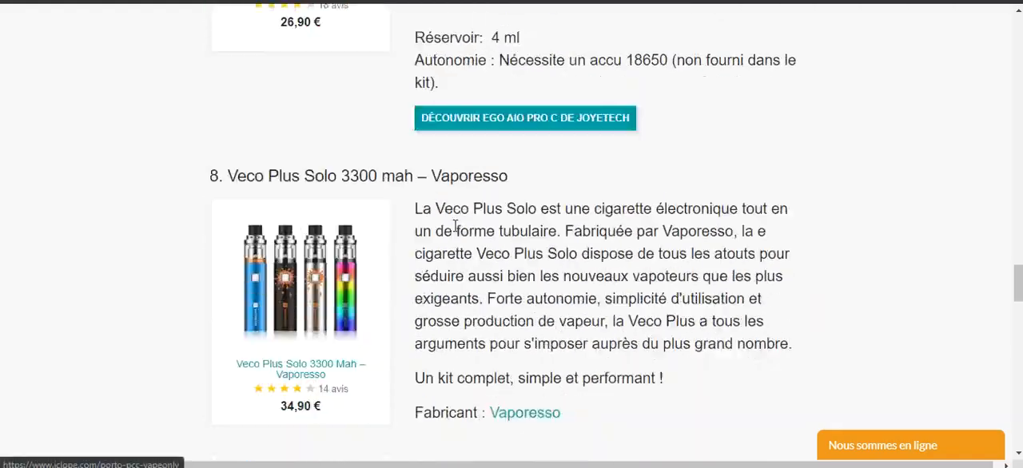
pyautogui.scroll(-4, 456, 233)
pyautogui.scroll(6, 454, 235)
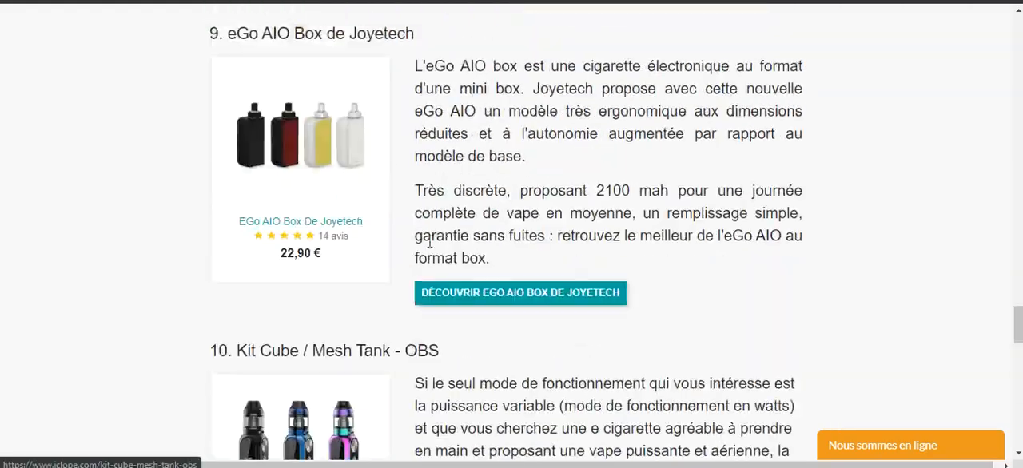
pyautogui.scroll(-9, 455, 235)
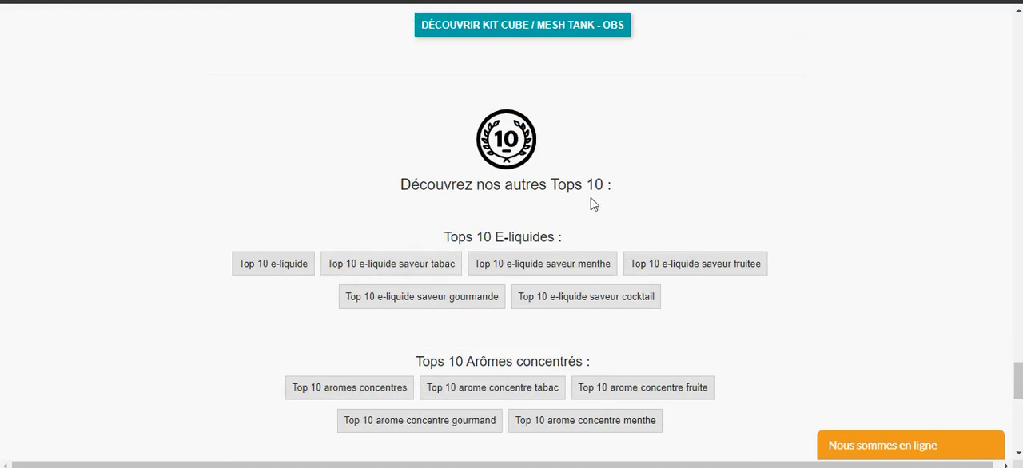
pyautogui.scroll(-3, 429, 298)
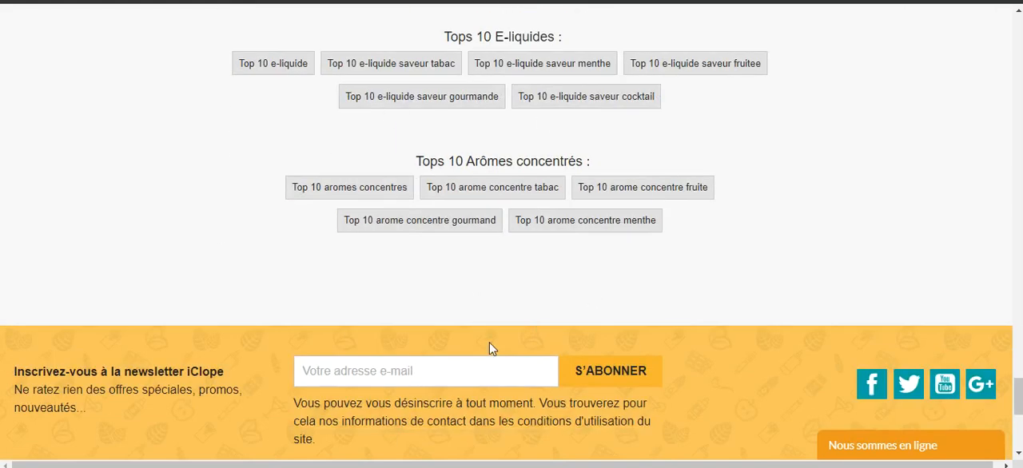
# Go back to the beginning of the Top 10 e Cigarette page and review its introduction and first-ranked product.
pyautogui.scroll(4, 646, 304)
pyautogui.scroll(20, 556, 298)
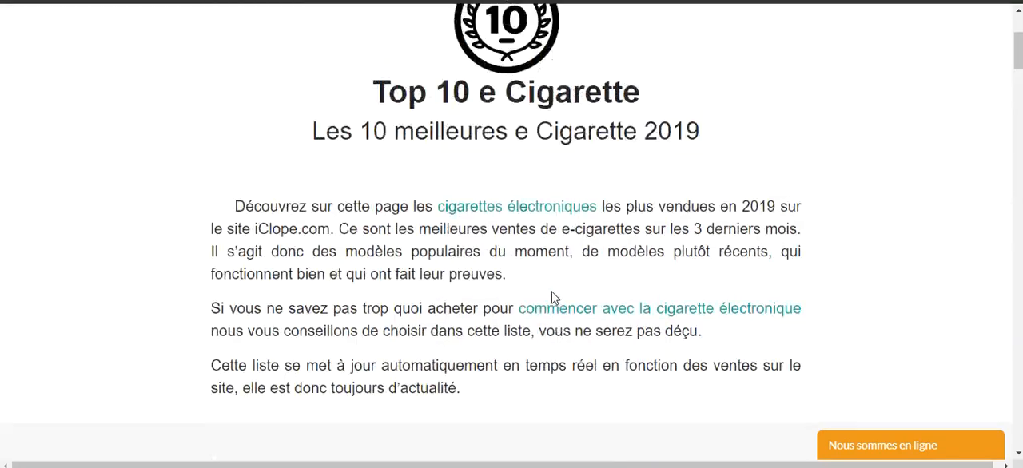
pyautogui.scroll(3, 554, 297)
pyautogui.scroll(-8, 343, 251)
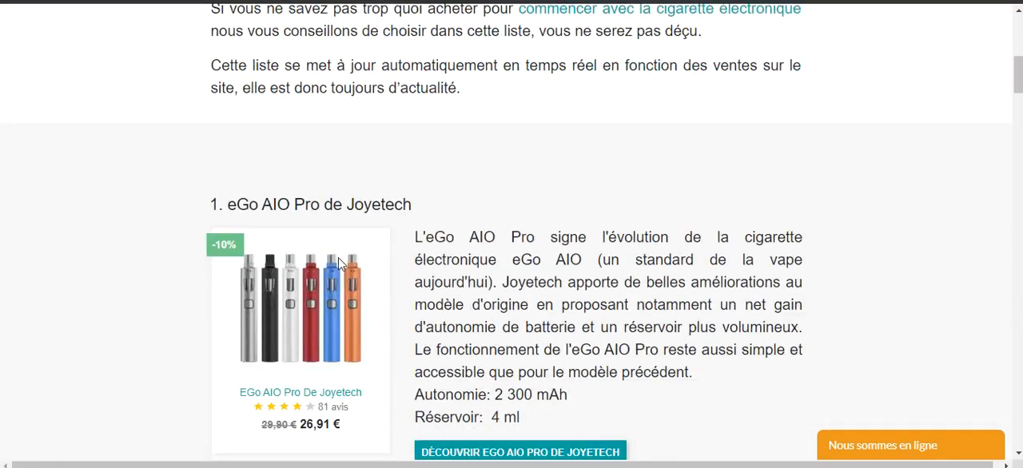
pyautogui.scroll(3, 359, 239)
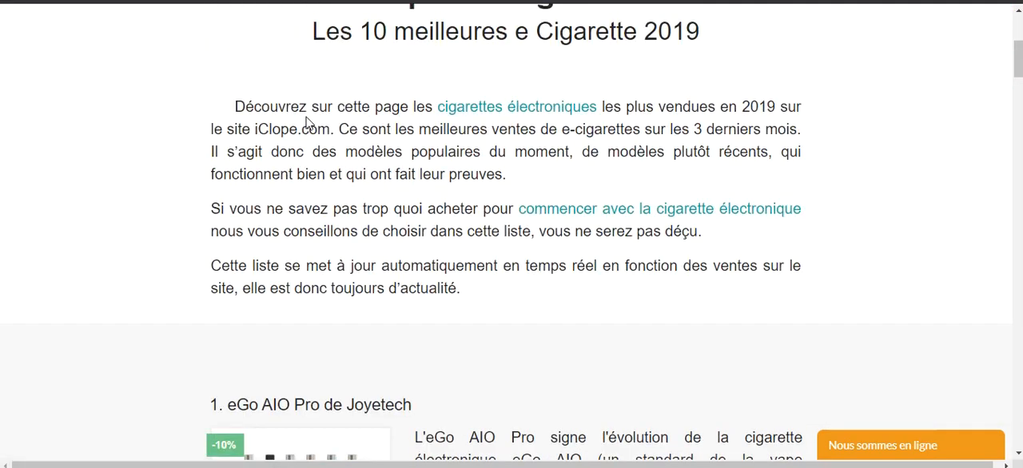
pyautogui.scroll(3, 349, 151)
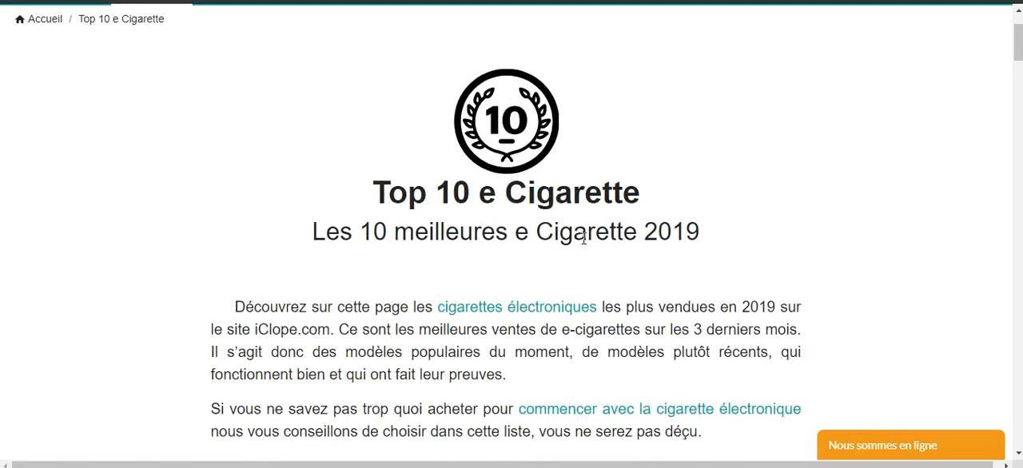
# Return to the Google results and change the search to "meilleure e cigarette".
pyautogui.hotkey('alt', 'Left')
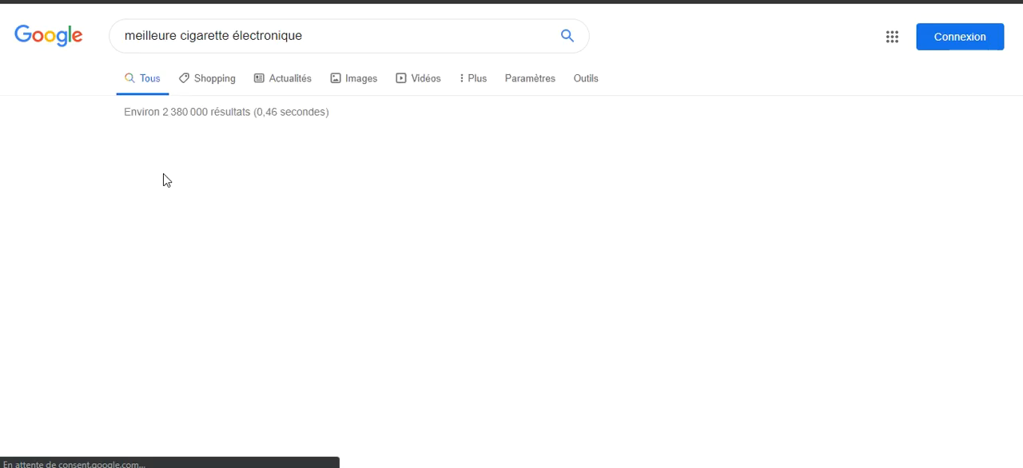
pyautogui.scroll(-3, 178, 251)
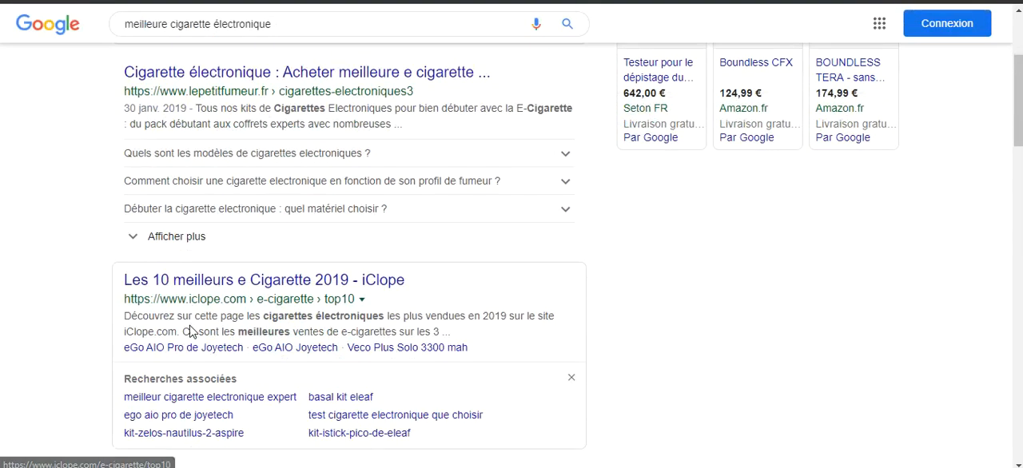
pyautogui.scroll(3, 216, 198)
pyautogui.moveTo(181, 36); pyautogui.dragTo(488, 46)
pyautogui.write('e cigarette')
pyautogui.press('Return')
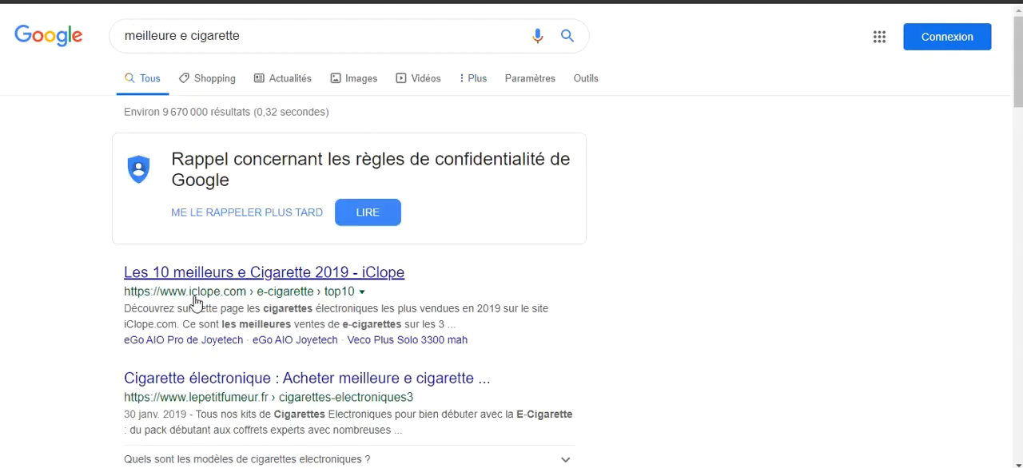
# Search for the suggested query "meilleure cigarette electronique 2019" and look for the iClope page among the results.
pyautogui.moveTo(183, 47); pyautogui.dragTo(424, 56)
pyautogui.write('cigaret')
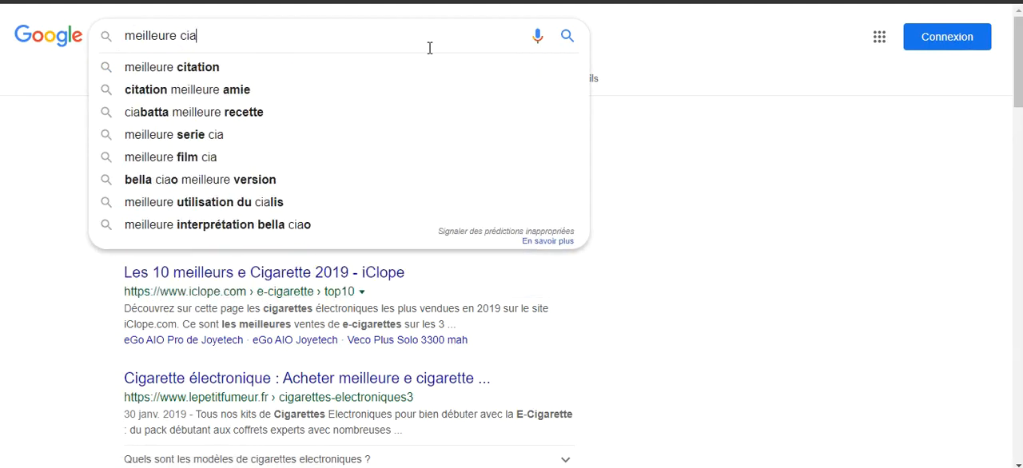
pyautogui.write('te el')
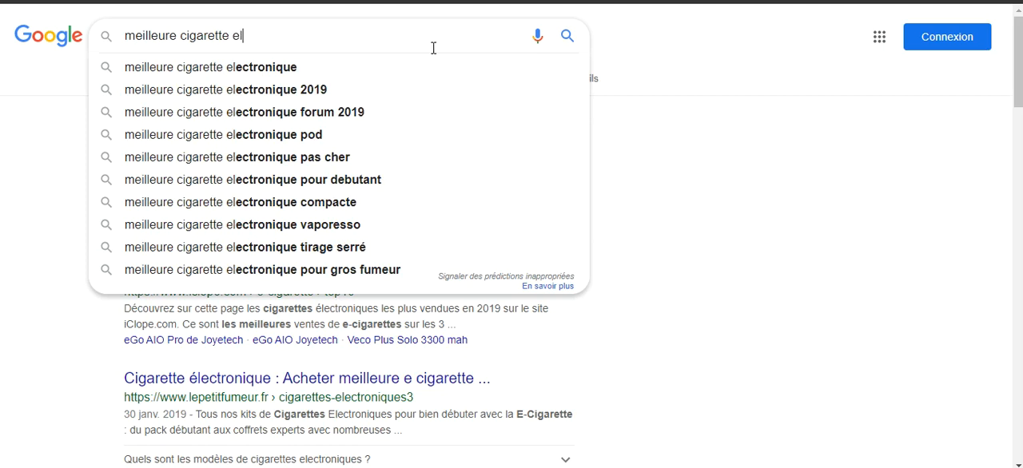
pyautogui.click(302, 99)
pyautogui.scroll(-3, 16, 224)
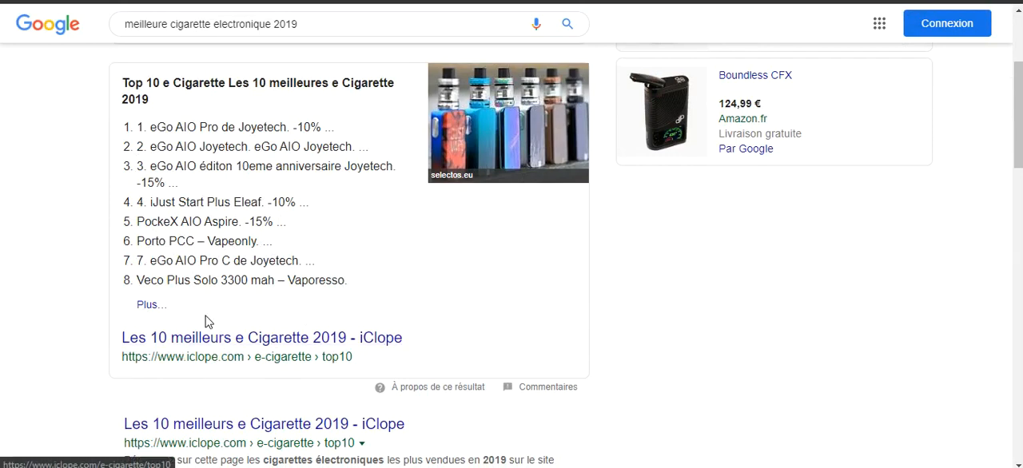
pyautogui.scroll(-1, 157, 334)
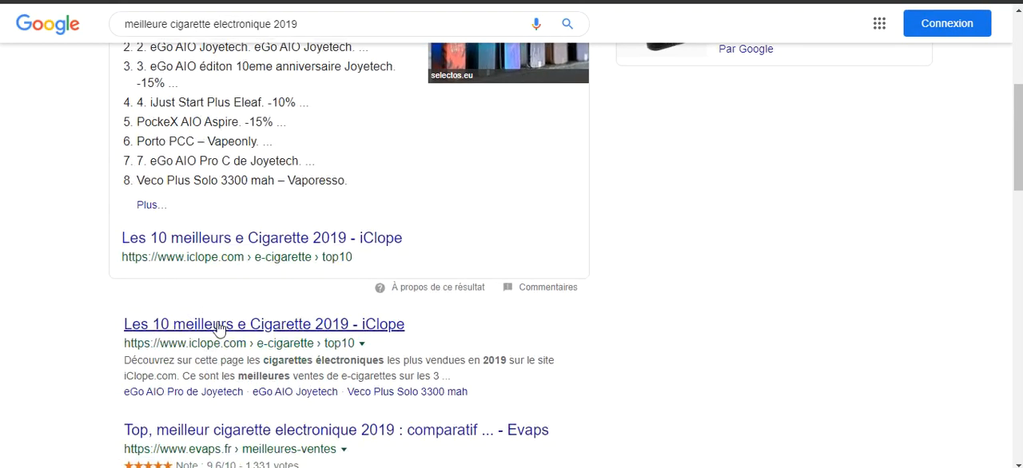
# Replace the query with "meilleure e liquid" and run the search.
pyautogui.scroll(3, 212, 324)
pyautogui.moveTo(185, 35); pyautogui.dragTo(663, 45)
pyautogui.write('e liqude')
pyautogui.press('BackSpace')
pyautogui.press('BackSpace')
pyautogui.press('BackSpace')
pyautogui.write('d')
pyautogui.press('Return')
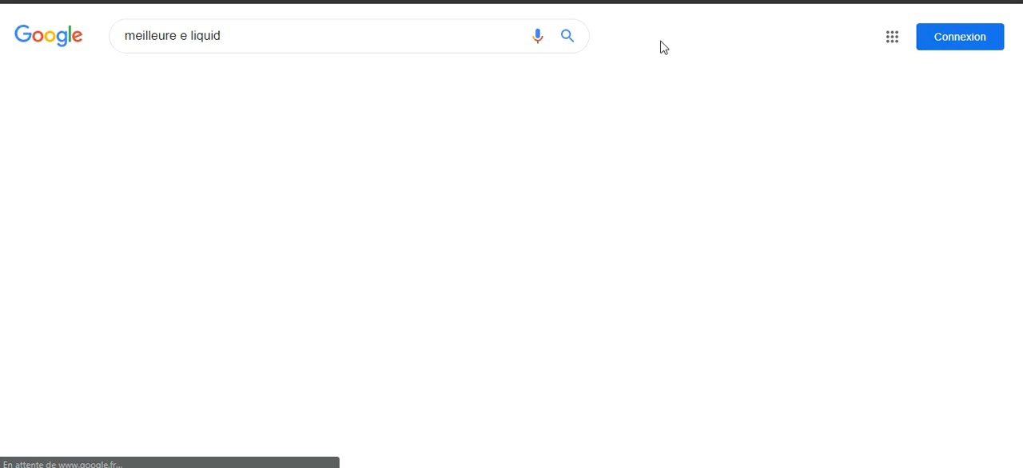
# Correct the query to "meilleure e liquide" and run the search again.
pyautogui.click(290, 27)
pyautogui.scroll(-3, 70, 158)
pyautogui.scroll(3, 71, 158)
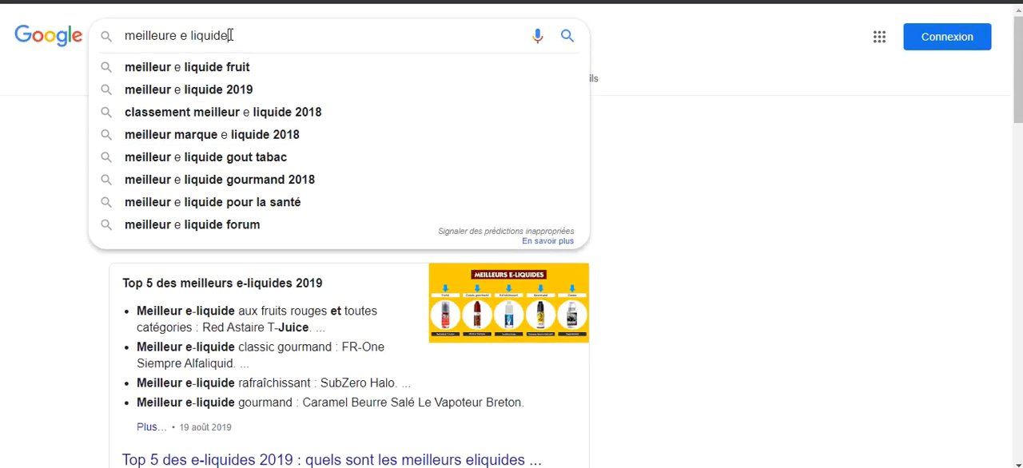
pyautogui.press('Return')
# Open the result "Les 10 meilleurs e-liquides Saveur Fruitée 2019 - iClope" and look over its first ranked e-liquids.
pyautogui.scroll(-4, 258, 312)
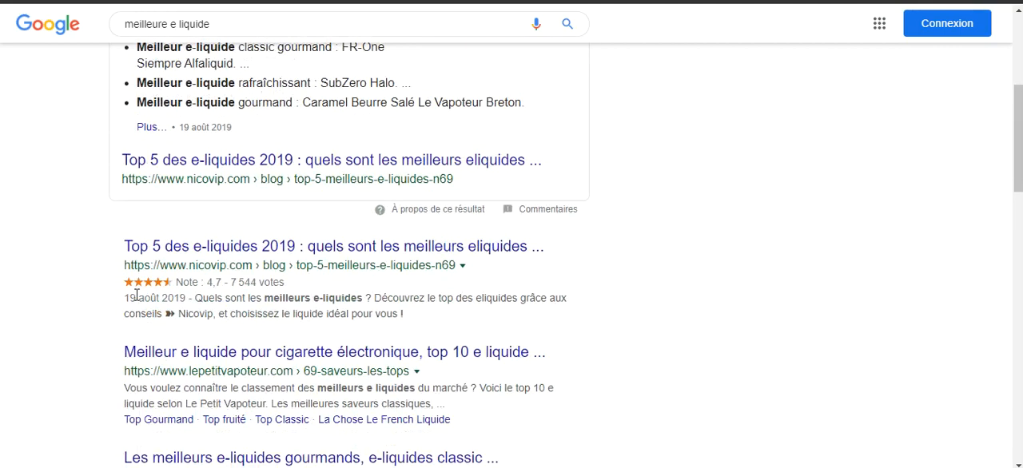
pyautogui.scroll(-4, 258, 292)
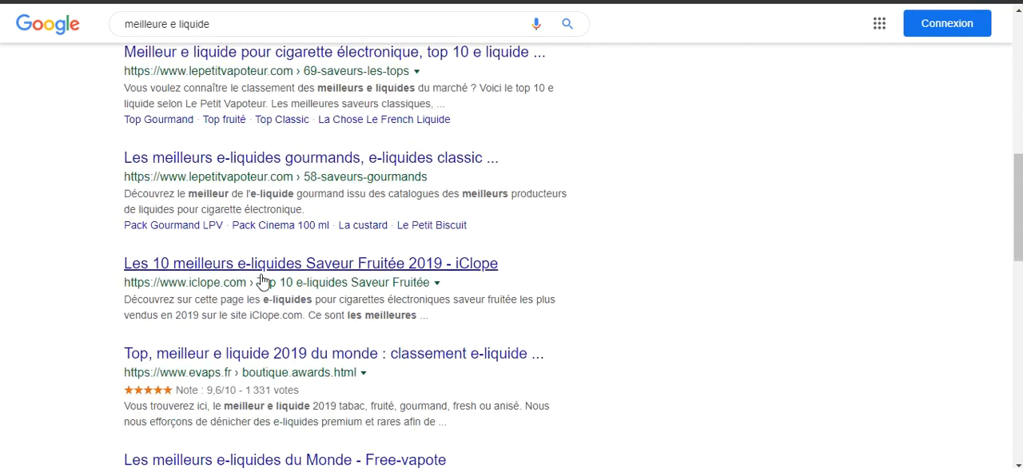
pyautogui.click(333, 265)
pyautogui.scroll(-3, 319, 240)
pyautogui.scroll(-5, 330, 237)
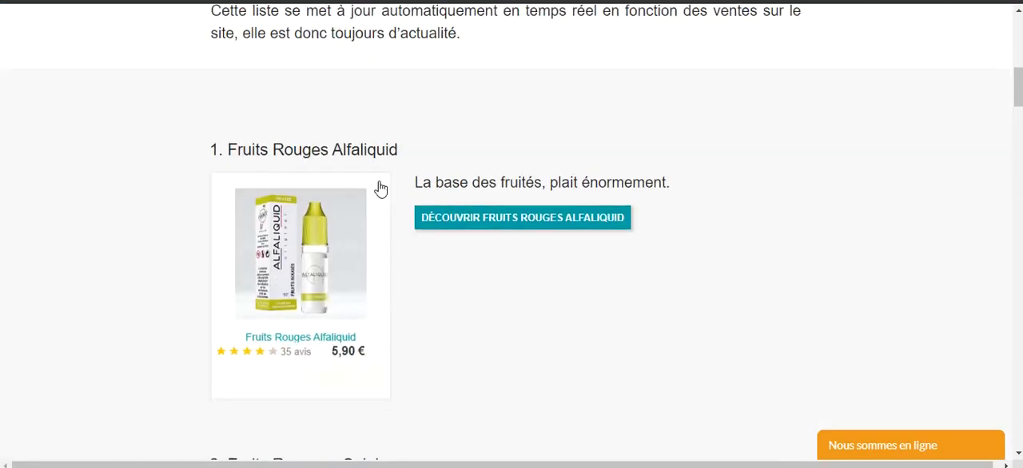
pyautogui.scroll(7, 495, 128)
pyautogui.scroll(-10, 495, 128)
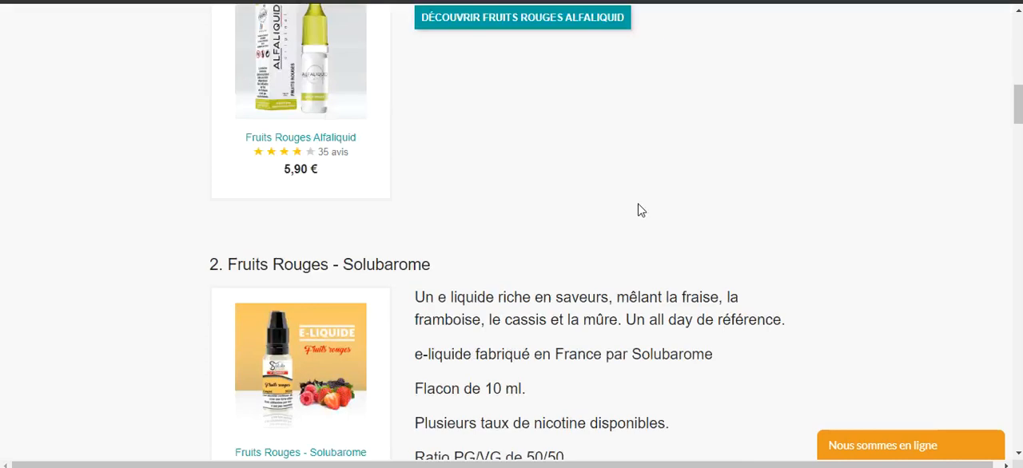
pyautogui.scroll(10, 506, 190)
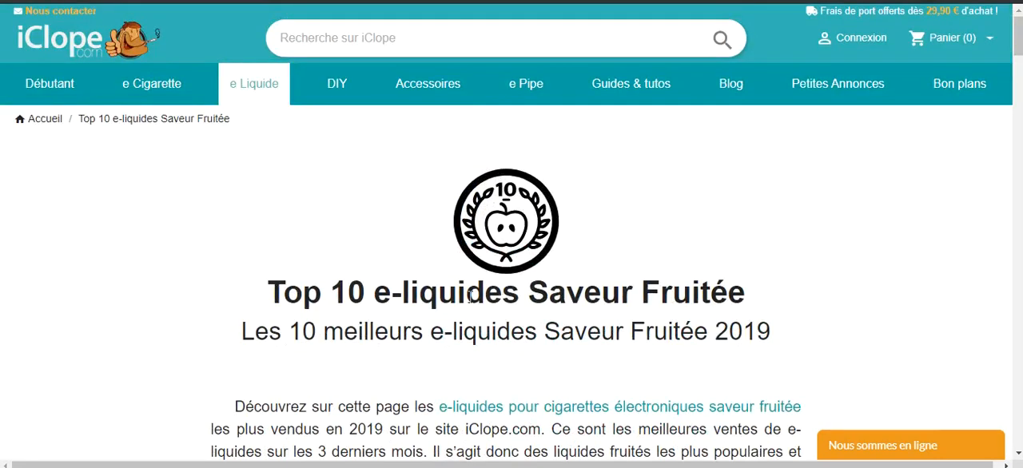
# Review the introduction of the Top 10 e-liquides Saveur Fruitée page down to the first-ranked e-liquid.
pyautogui.scroll(-20, 605, 295)
pyautogui.scroll(-4, 444, 309)
pyautogui.scroll(20, 443, 303)
pyautogui.scroll(-6, 400, 275)
pyautogui.scroll(7, 450, 261)
pyautogui.scroll(-7, 487, 274)
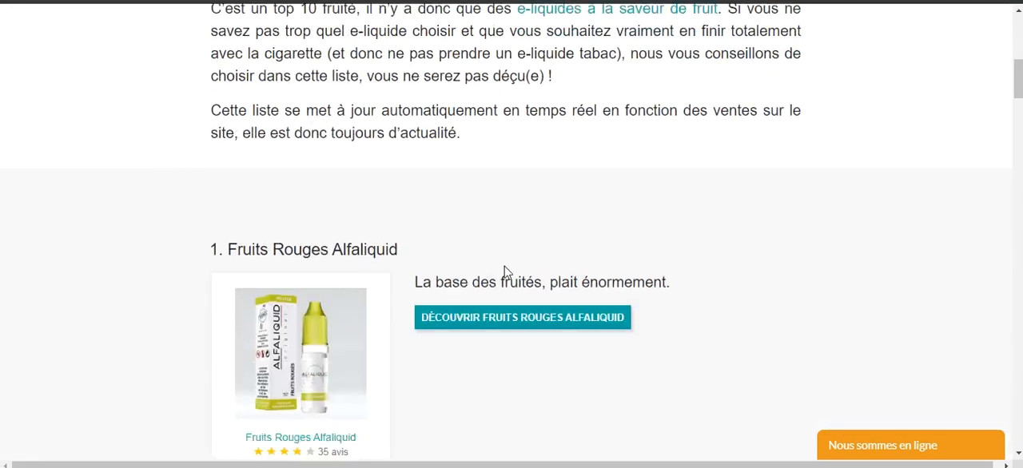
# Examine the ranked e-liquids in the Top 10 Saveur Fruitée list, including their descriptions, product cards and discovery links.
pyautogui.scroll(-6, 639, 280)
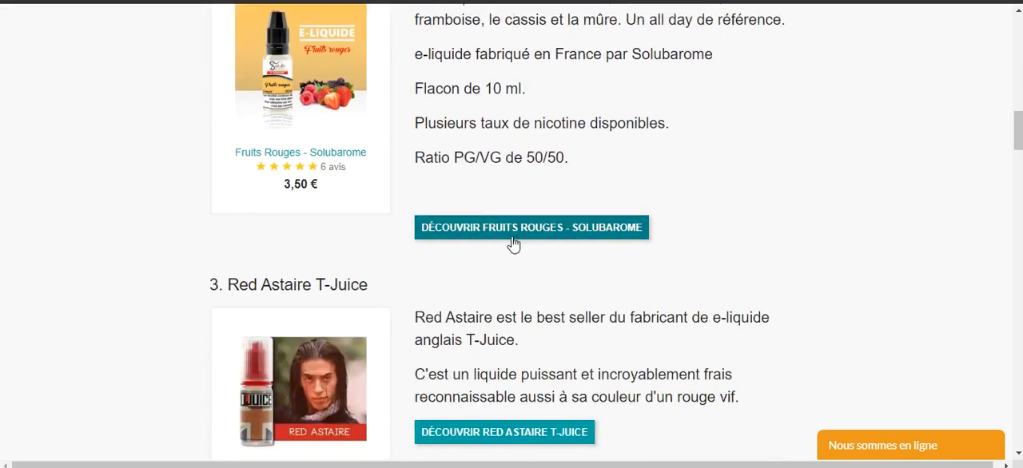
pyautogui.scroll(-1, 559, 249)
pyautogui.scroll(7, 543, 272)
pyautogui.scroll(-4, 503, 303)
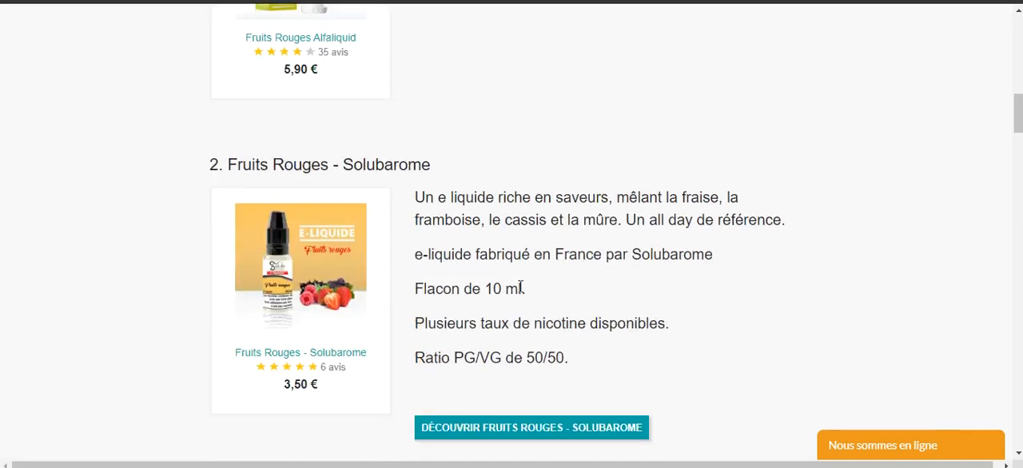
pyautogui.scroll(-3, 552, 270)
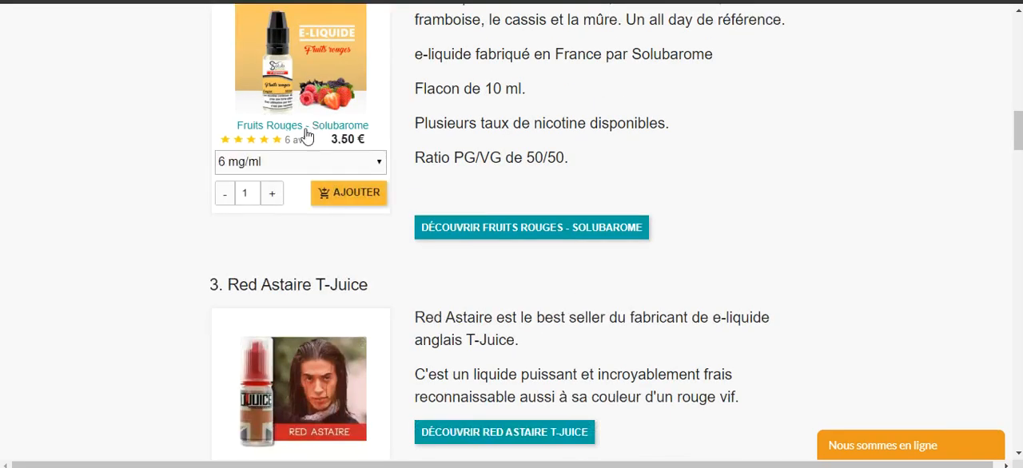
pyautogui.scroll(-8, 480, 232)
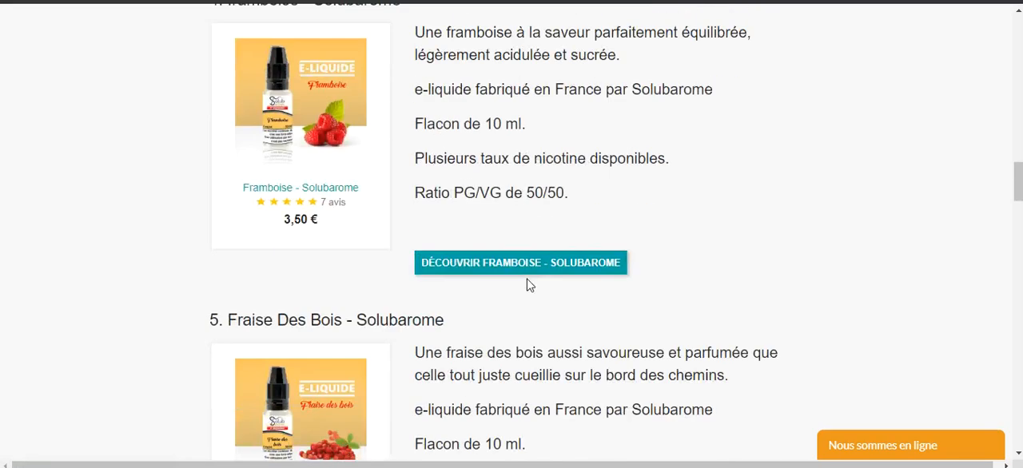
pyautogui.scroll(18, 487, 271)
pyautogui.scroll(4, 210, 166)
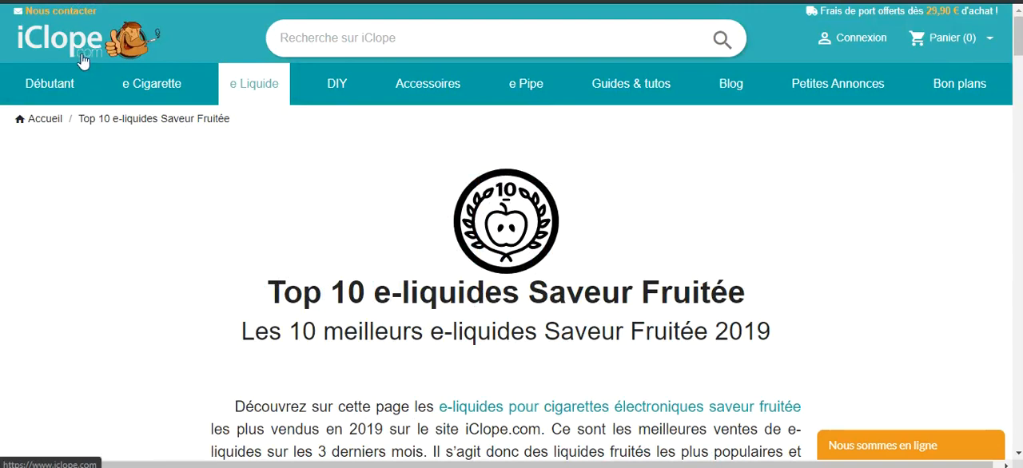
# Return from the iClope Top 10 page to the Google results for "meilleure e liquide".
pyautogui.hotkey('alt', 'Left')
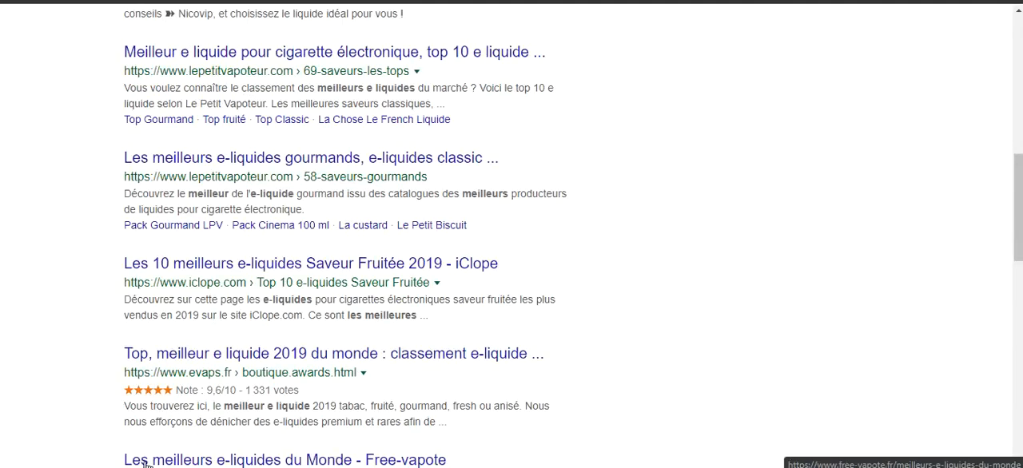
pyautogui.moveTo(183, 466)
pyautogui.click(91, 422)
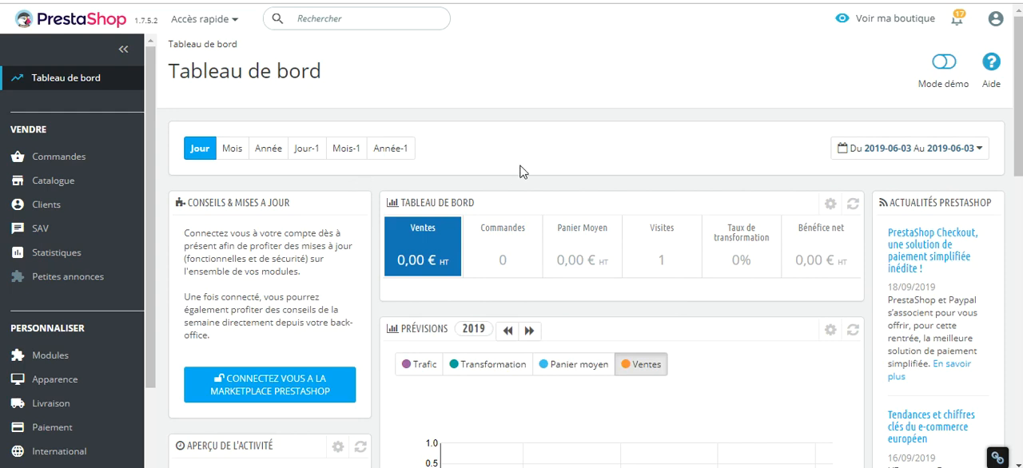
# Open the Module Manager in the PrestaShop back office.
pyautogui.scroll(-1, 468, 121)
pyautogui.scroll(1, 459, 148)
pyautogui.scroll(-2, 74, 326)
pyautogui.moveTo(30, 262)
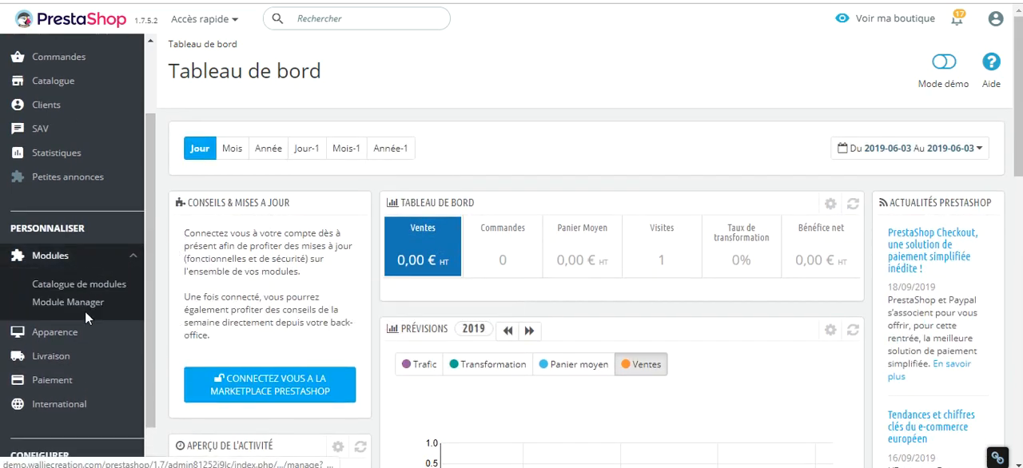
pyautogui.click(85, 309)
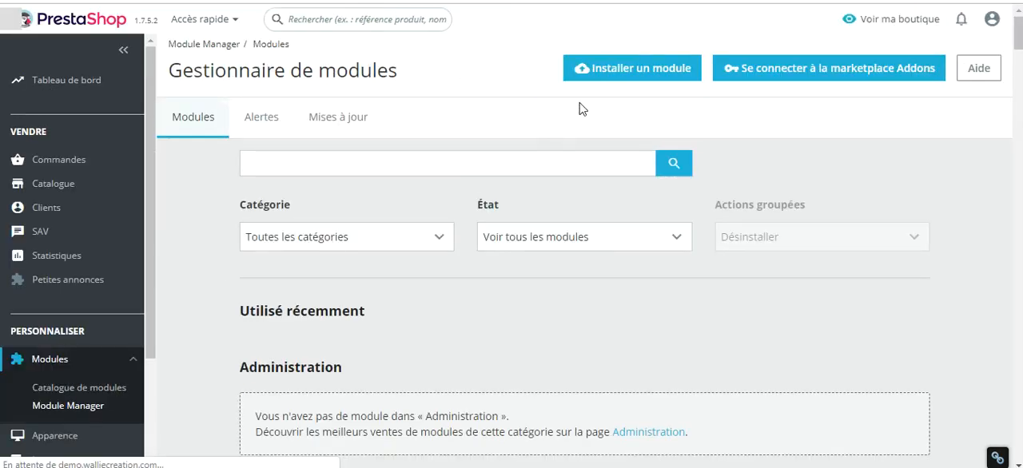
# Upload and install the seotopproductspages module archive, and open the module's configuration.
pyautogui.click(623, 72)
pyautogui.click(590, 176)
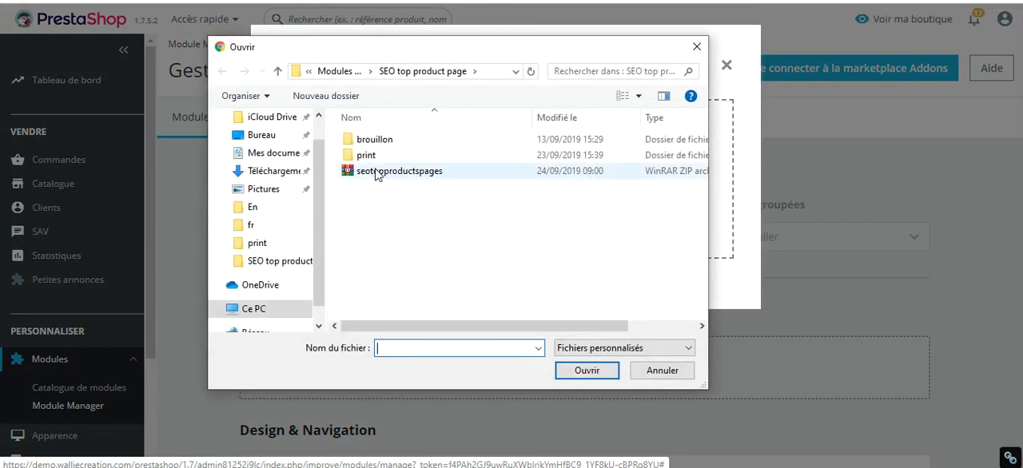
pyautogui.doubleClick(390, 174)
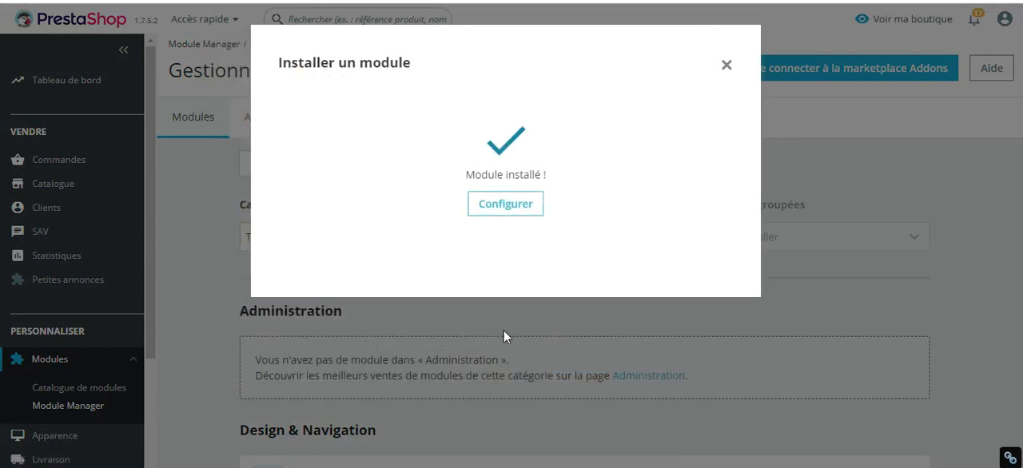
pyautogui.click(501, 204)
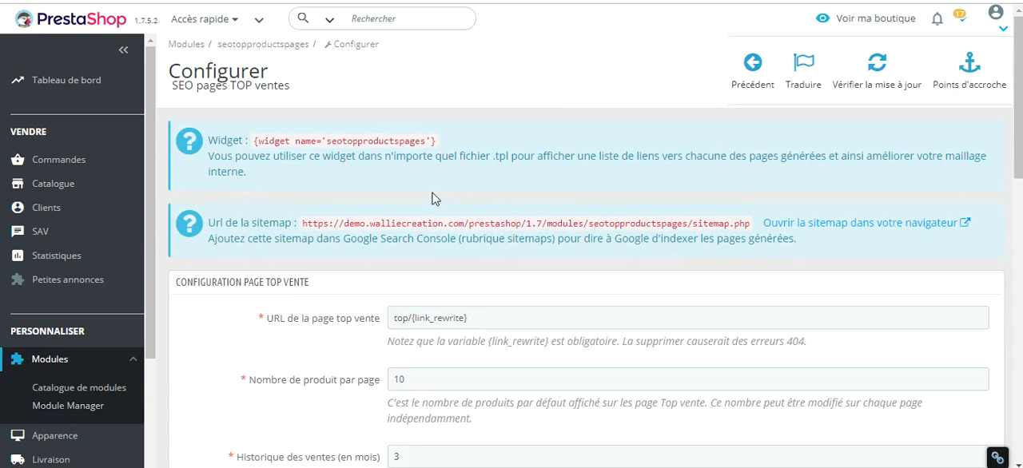
# Look over the top-sales page configuration, examining the section heading and the URL setting for the top-sales page.
pyautogui.scroll(-7, 356, 255)
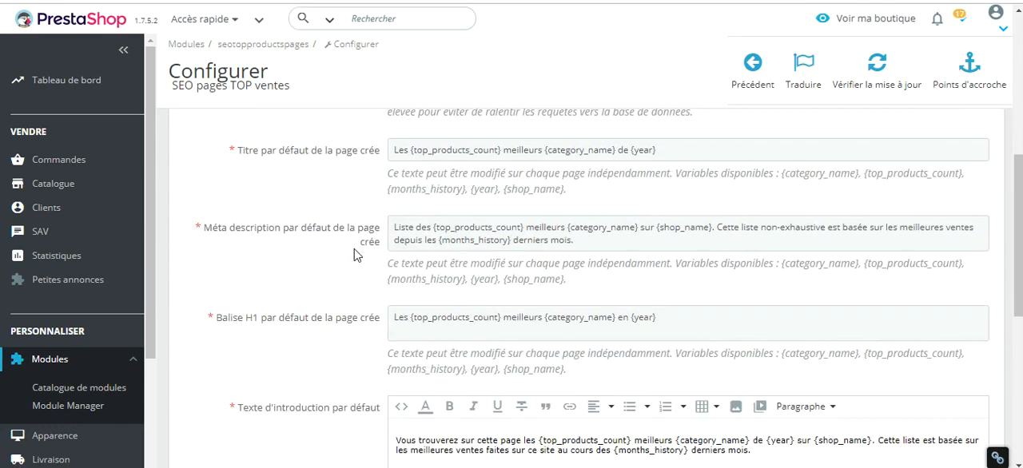
pyautogui.scroll(7, 356, 255)
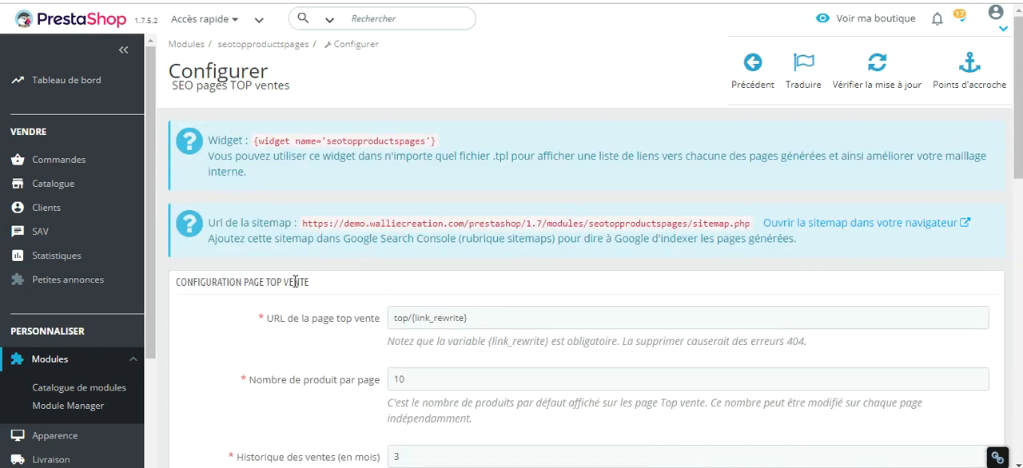
pyautogui.scroll(-1, 294, 282)
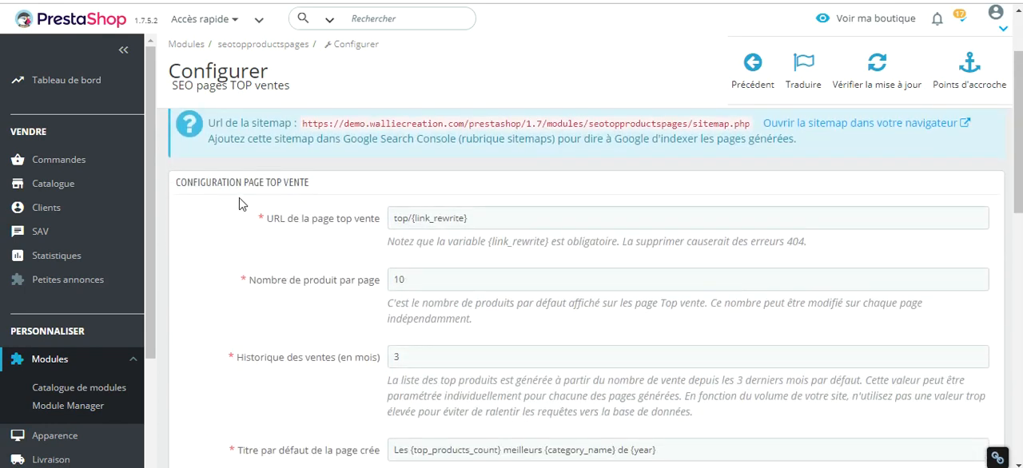
pyautogui.scroll(-1, 254, 216)
pyautogui.scroll(1, 249, 214)
pyautogui.moveTo(268, 219); pyautogui.dragTo(369, 229)
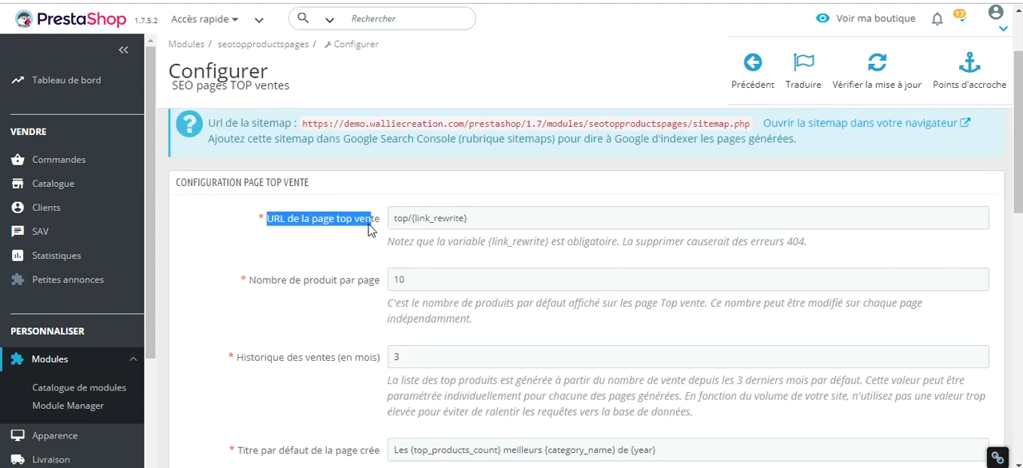
pyautogui.click(370, 229)
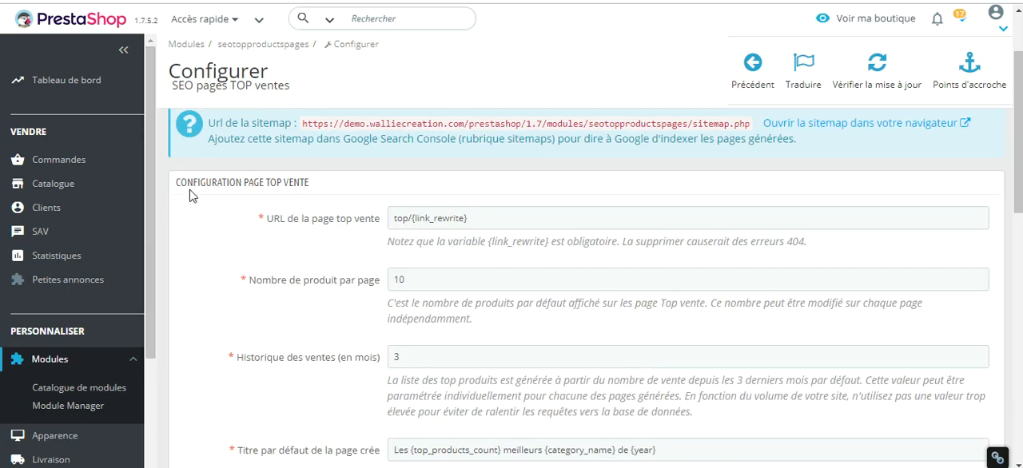
pyautogui.moveTo(176, 183)
pyautogui.mouseDown()
pyautogui.moveTo(301, 183)
pyautogui.moveTo(177, 191)
pyautogui.mouseUp()
pyautogui.click(314, 189)
pyautogui.click(345, 216)
# Examine the settings for the number of products per page and the sales history in months.
pyautogui.scroll(-1, 350, 289)
pyautogui.scroll(1, 346, 288)
pyautogui.moveTo(249, 281); pyautogui.dragTo(376, 286)
pyautogui.click(372, 293)
pyautogui.scroll(-2, 335, 331)
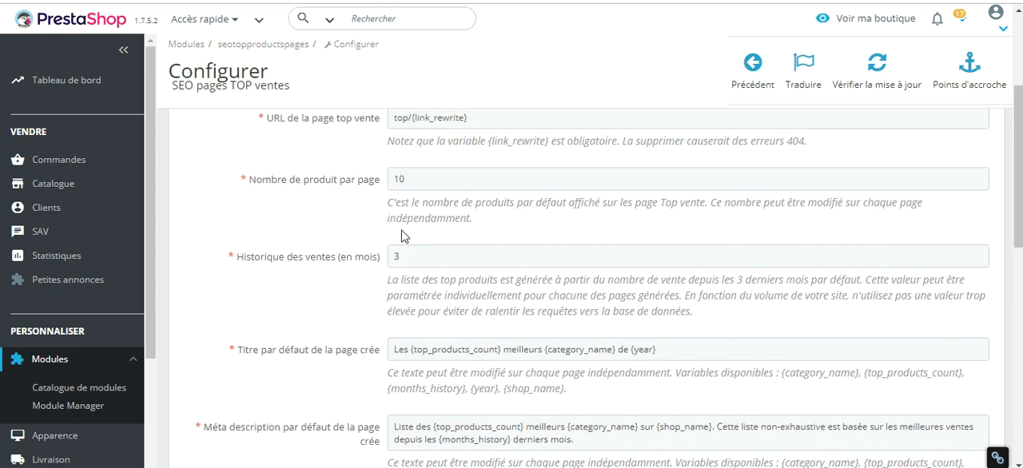
pyautogui.moveTo(260, 258); pyautogui.dragTo(338, 258)
pyautogui.click(359, 263)
pyautogui.click(419, 259)
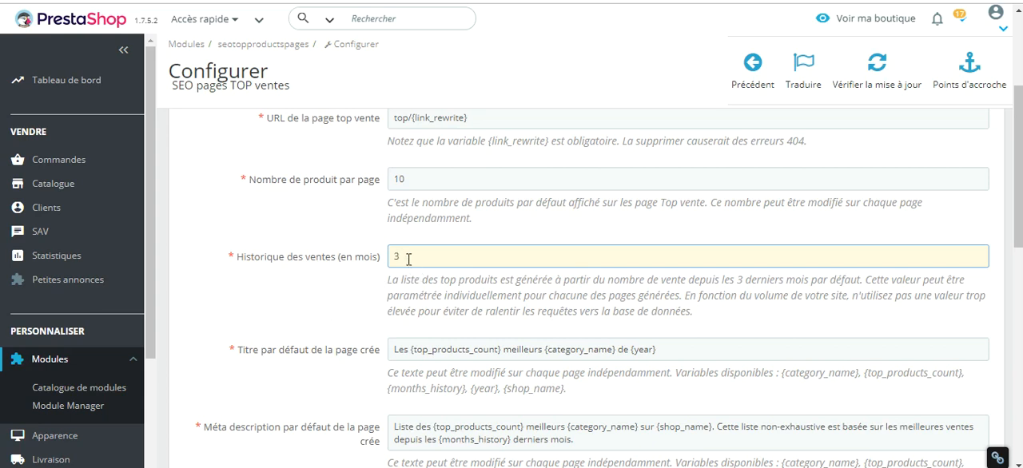
pyautogui.click(363, 281)
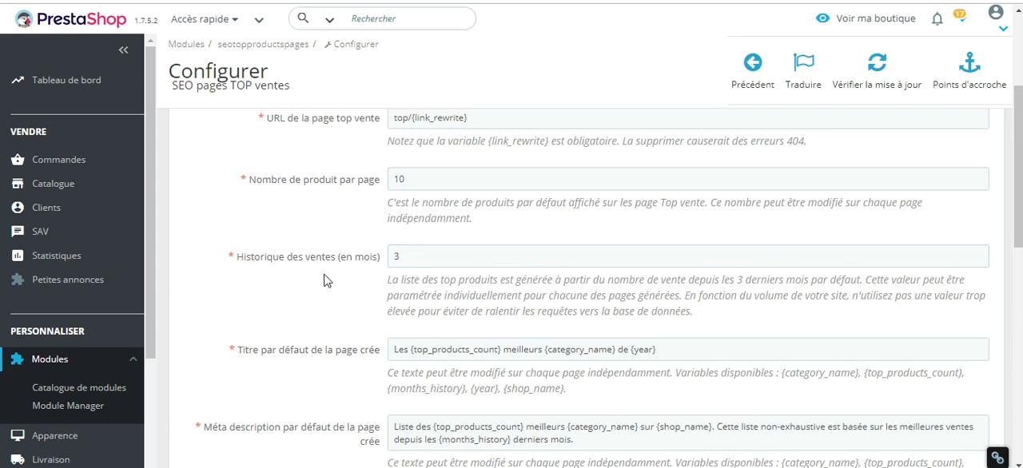
pyautogui.click(430, 257)
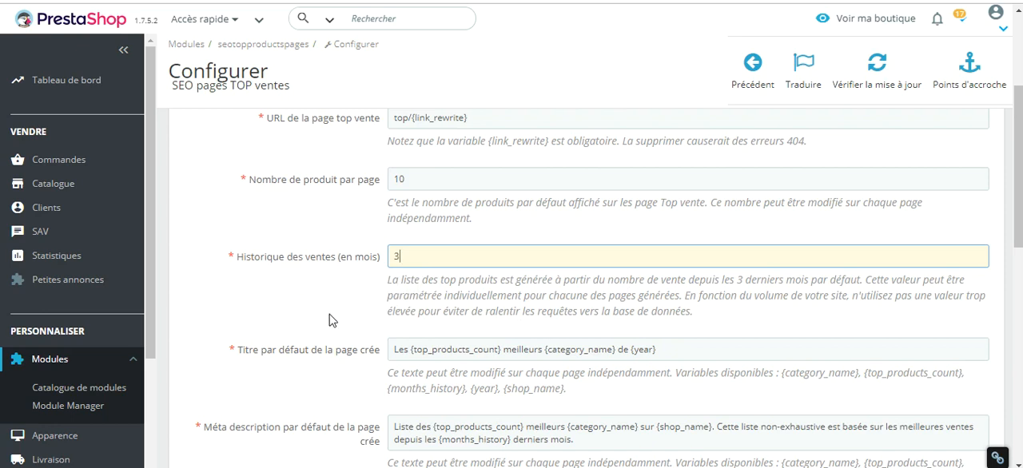
# Examine the default title setting for created pages and the variables used in its text.
pyautogui.scroll(-2, 392, 234)
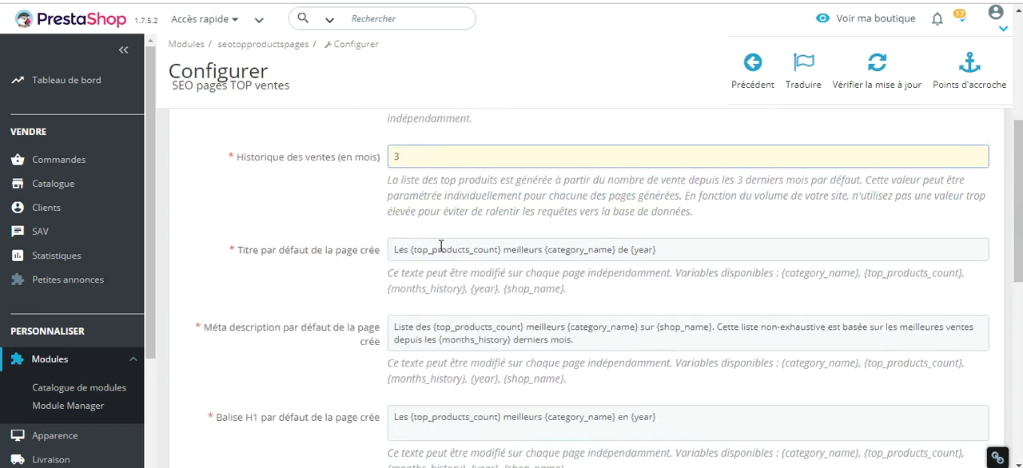
pyautogui.moveTo(245, 250); pyautogui.dragTo(324, 261)
pyautogui.click(325, 261)
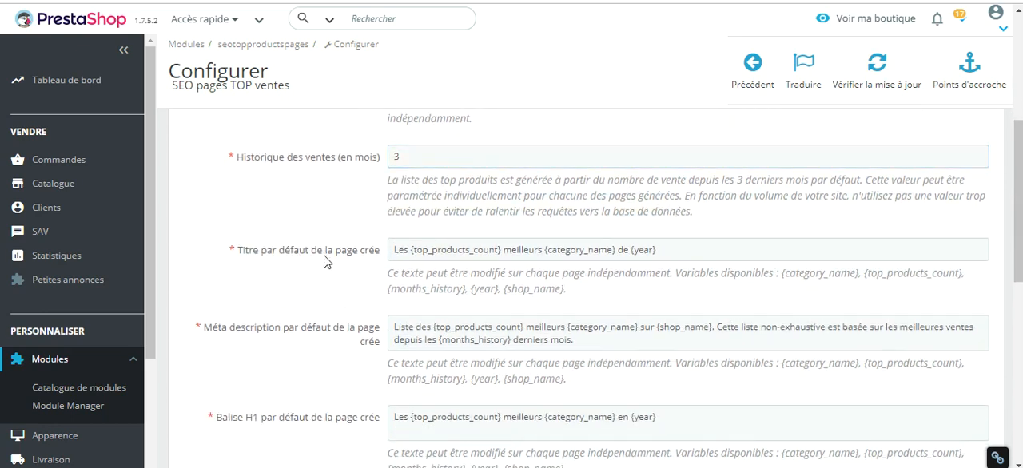
pyautogui.scroll(-2, 280, 310)
pyautogui.moveTo(245, 152); pyautogui.dragTo(307, 157)
pyautogui.click(298, 174)
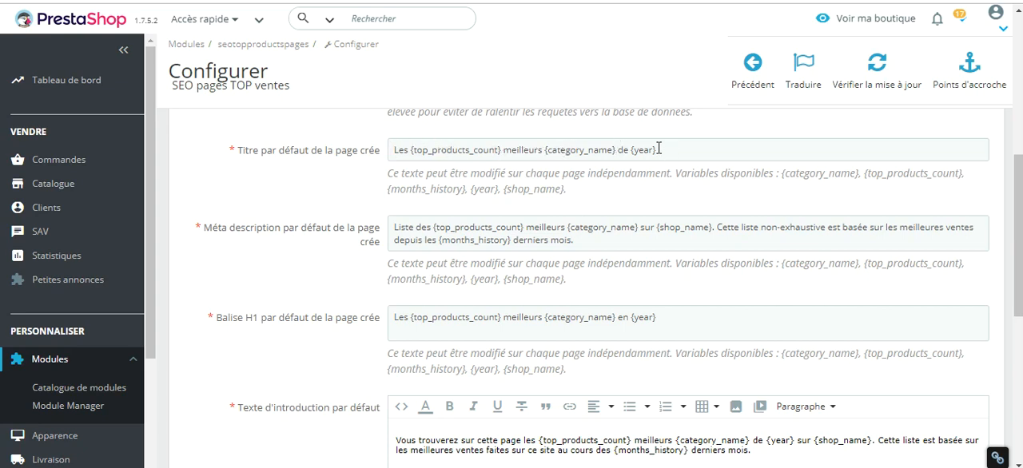
pyautogui.click(697, 148)
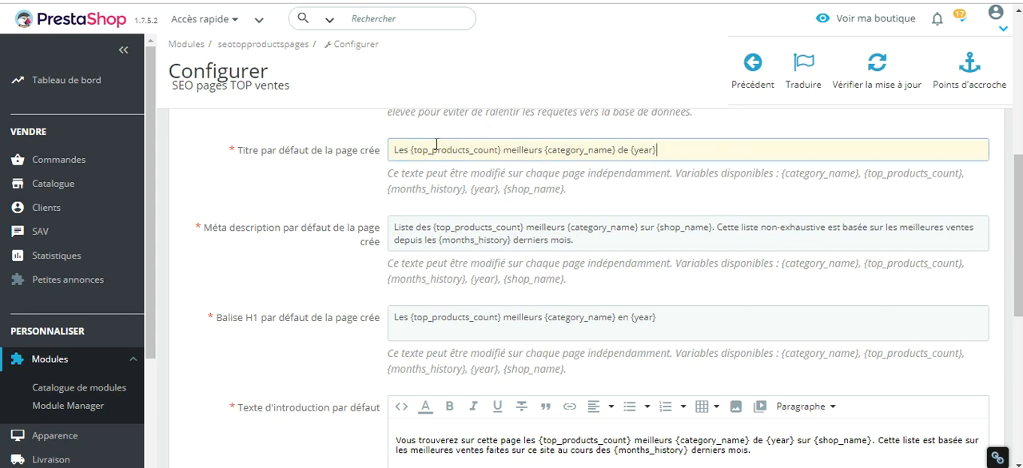
pyautogui.click(432, 150)
pyautogui.click(709, 151)
# Review the default meta description, H1 tag and introduction text settings for created pages.
pyautogui.scroll(-1, 304, 189)
pyautogui.scroll(1, 232, 276)
pyautogui.click(480, 228)
pyautogui.scroll(-2, 390, 244)
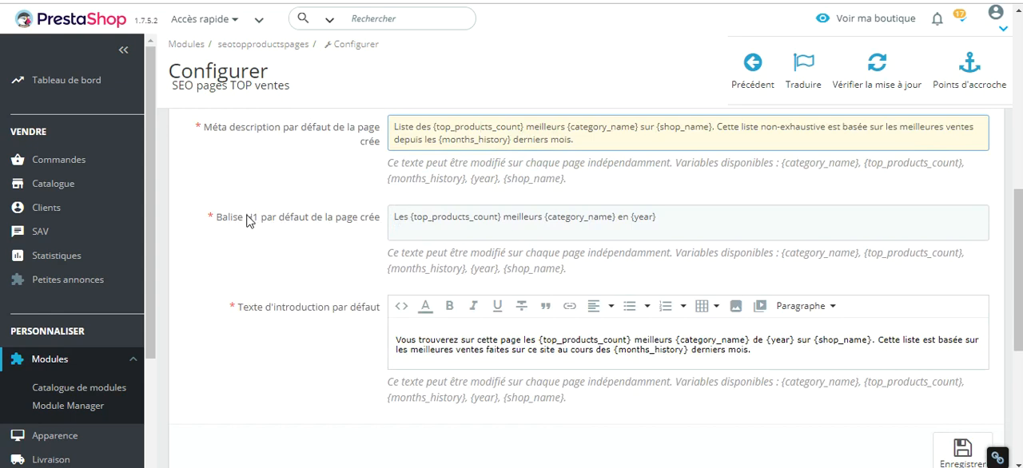
pyautogui.scroll(-2, 343, 250)
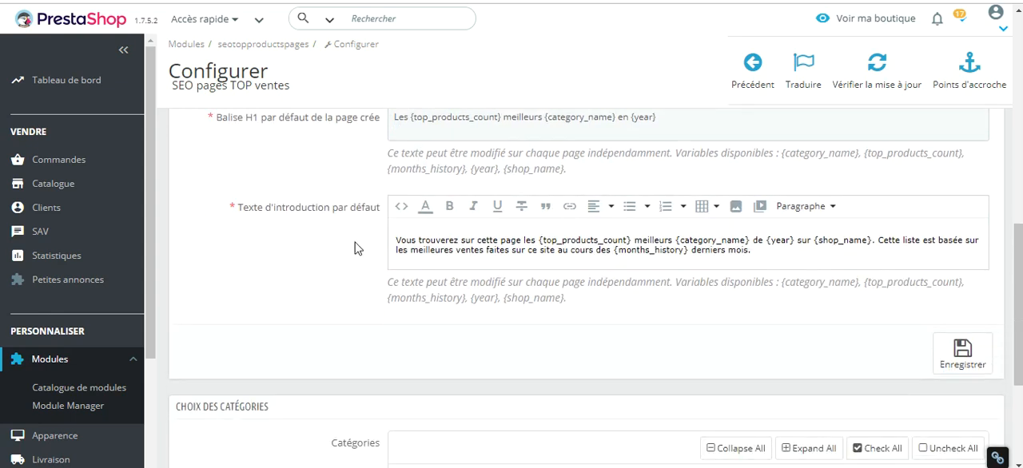
pyautogui.scroll(-1, 357, 222)
pyautogui.scroll(3, 280, 147)
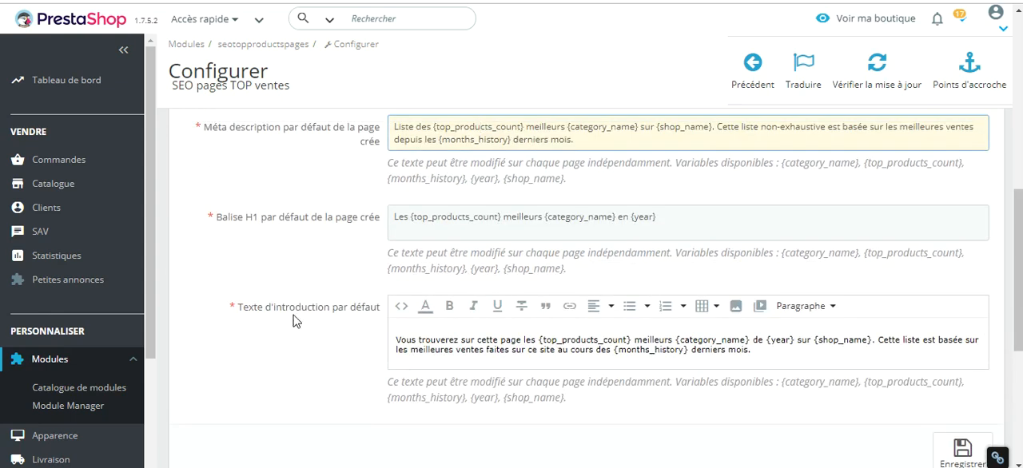
pyautogui.moveTo(243, 308); pyautogui.dragTo(300, 308)
pyautogui.scroll(2, 326, 344)
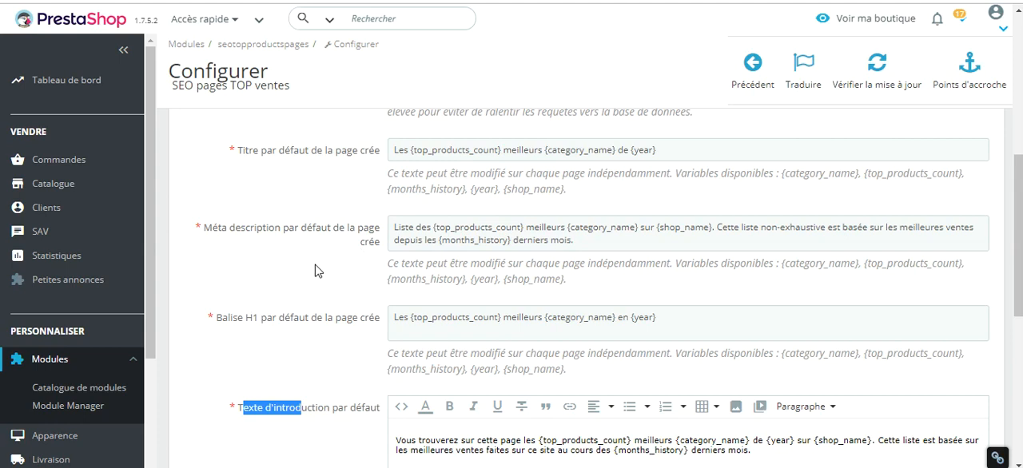
pyautogui.scroll(-3, 315, 270)
pyautogui.scroll(3, 314, 270)
pyautogui.scroll(-2, 330, 301)
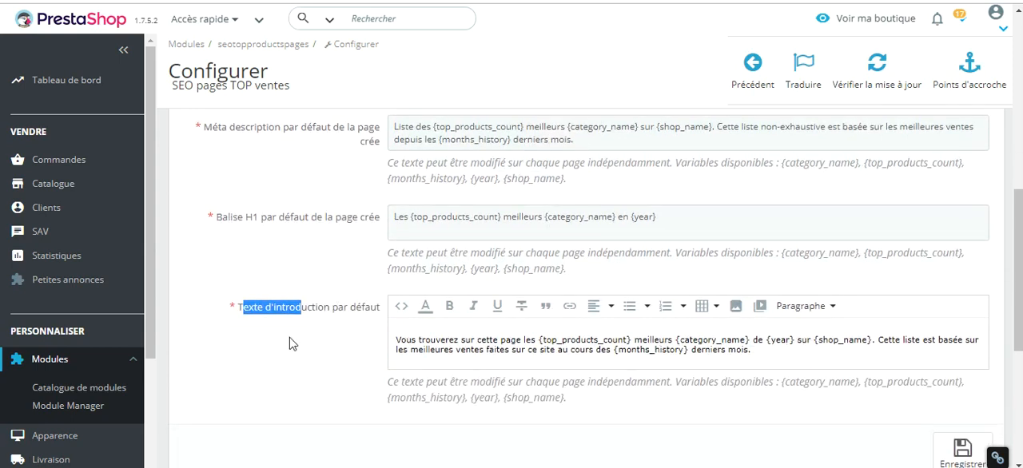
pyautogui.scroll(3, 342, 314)
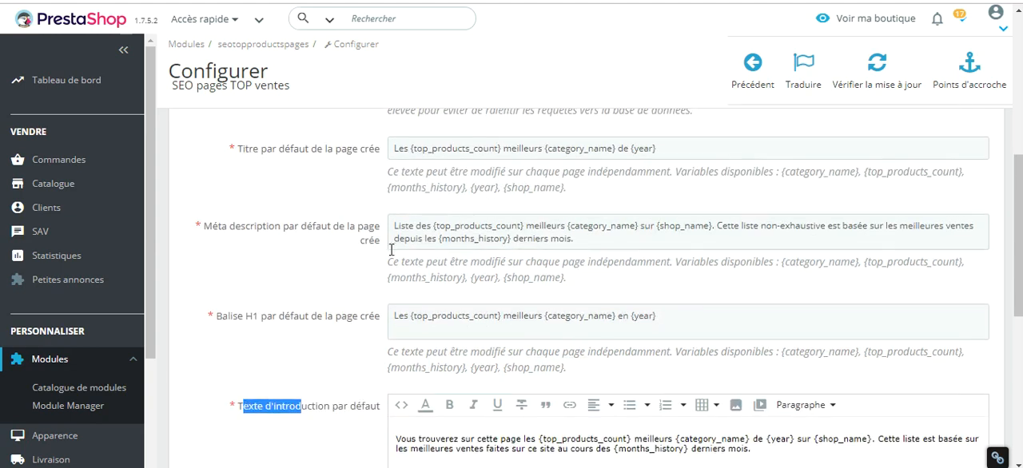
# Go past the introduction text settings to the category selection for generating top product pages.
pyautogui.scroll(-5, 363, 274)
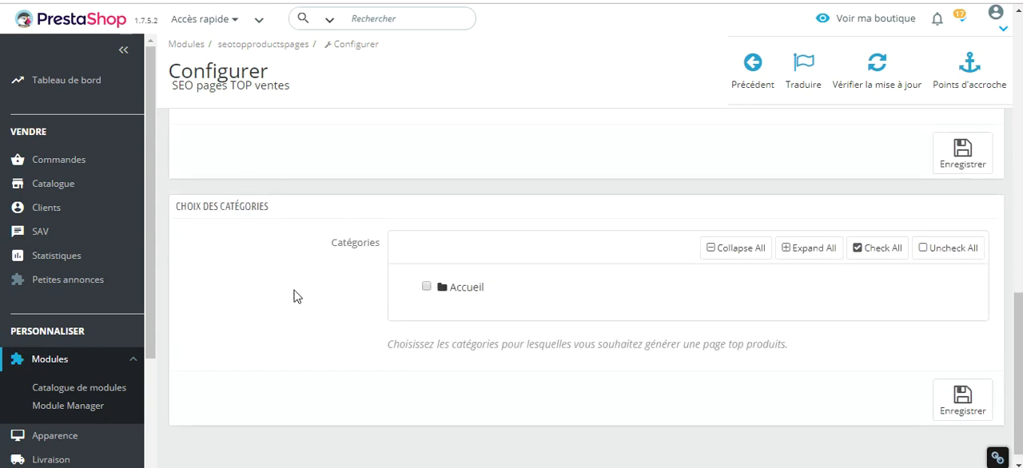
pyautogui.scroll(5, 254, 323)
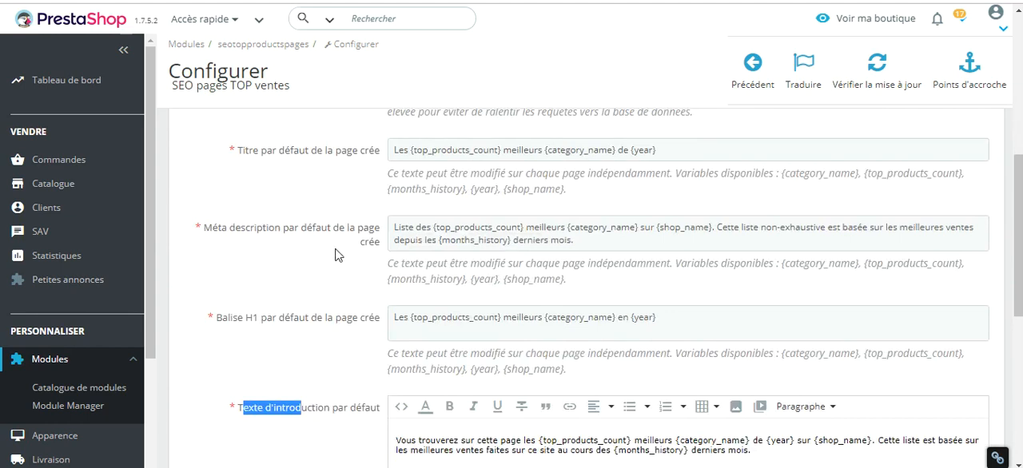
pyautogui.scroll(-3, 336, 254)
pyautogui.click(318, 272)
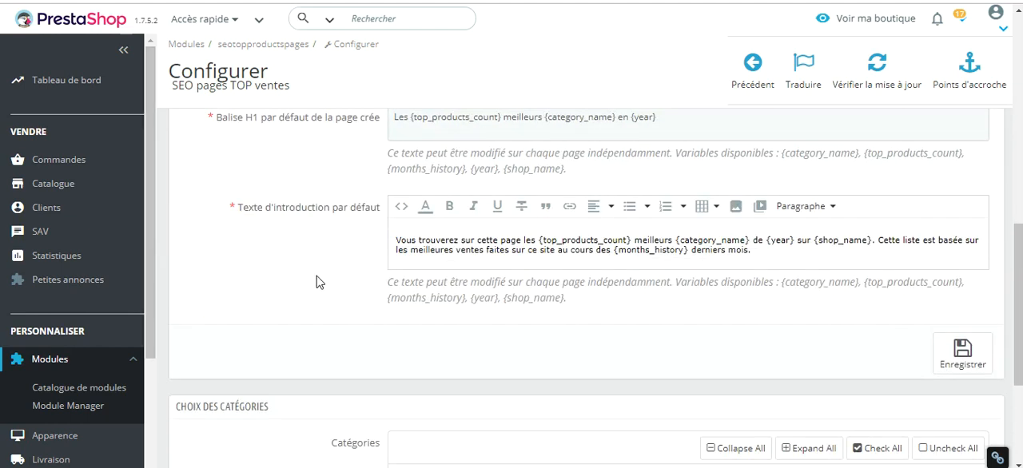
pyautogui.scroll(-3, 311, 278)
pyautogui.scroll(-1, 216, 226)
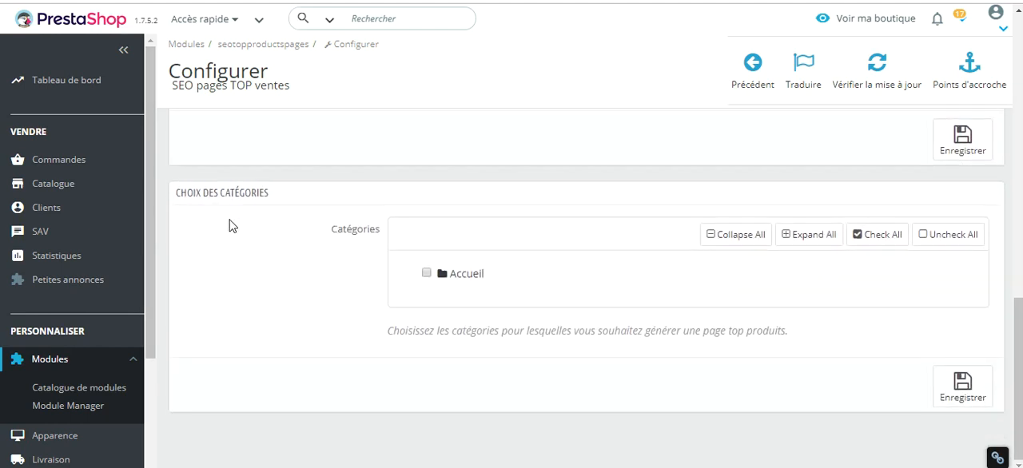
# Expand the Accueil category tree, including its Vêtements and Accessoires branches.
pyautogui.doubleClick(469, 281)
pyautogui.click(469, 280)
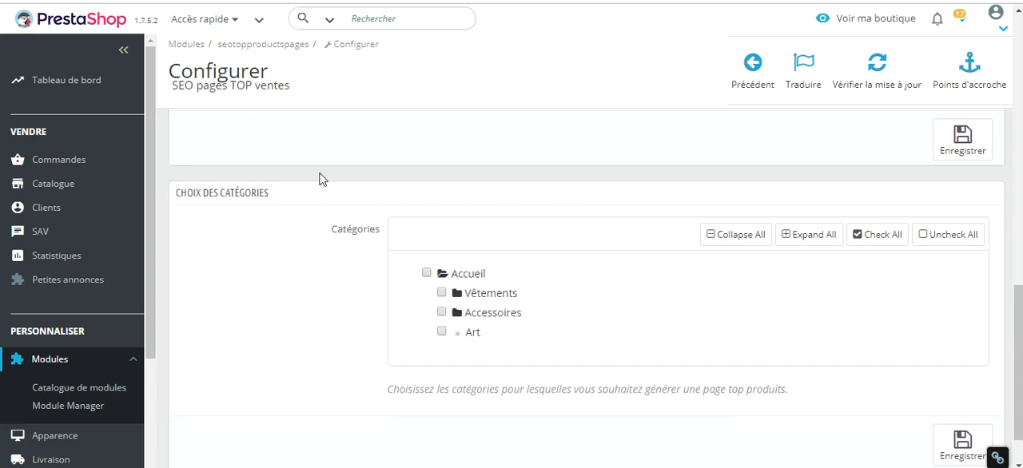
pyautogui.click(485, 293)
pyautogui.click(493, 351)
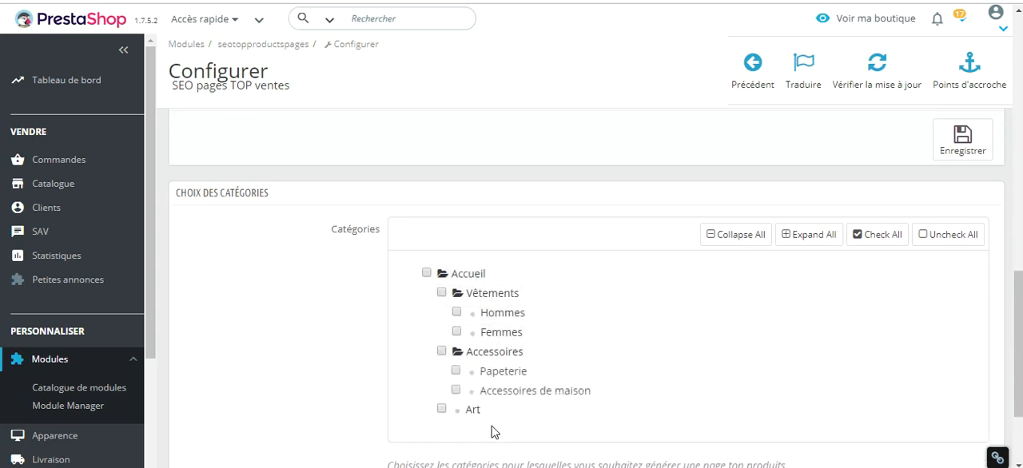
# Select the categories Vêtements, Hommes, Papeterie and Accessoires de maison for generating top product pages.
pyautogui.scroll(-2, 279, 335)
pyautogui.click(441, 193)
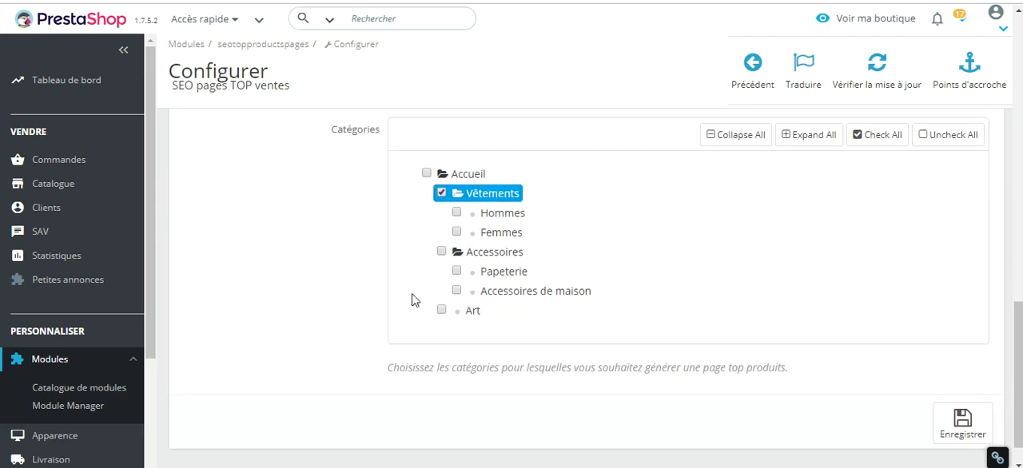
pyautogui.click(456, 212)
pyautogui.click(456, 271)
pyautogui.click(456, 290)
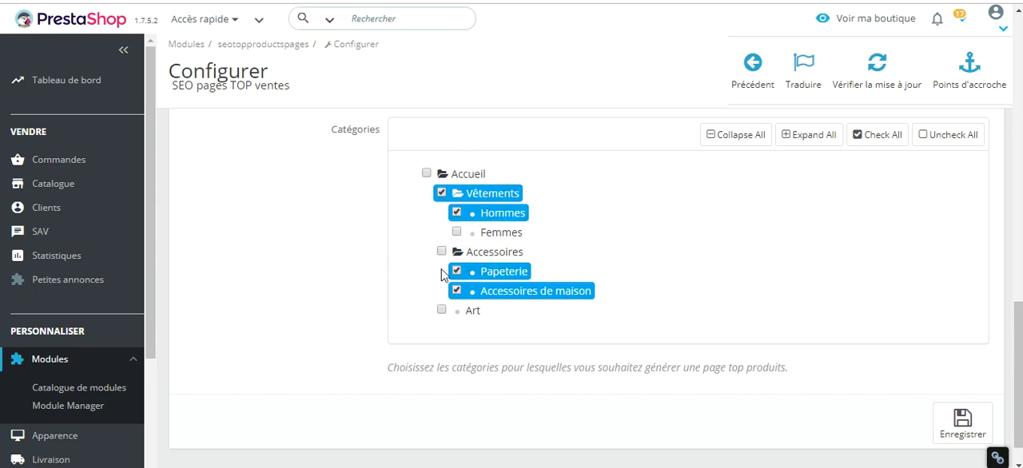
# Save the category selection for the top product pages.
pyautogui.scroll(1, 432, 279)
pyautogui.scroll(-1, 292, 283)
pyautogui.click(944, 416)
pyautogui.scroll(-1, 279, 247)
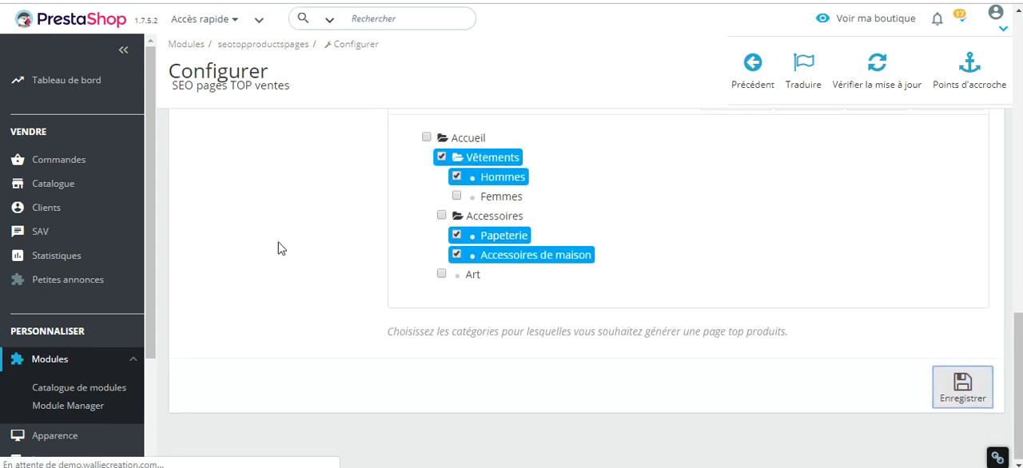
pyautogui.scroll(-1, 352, 281)
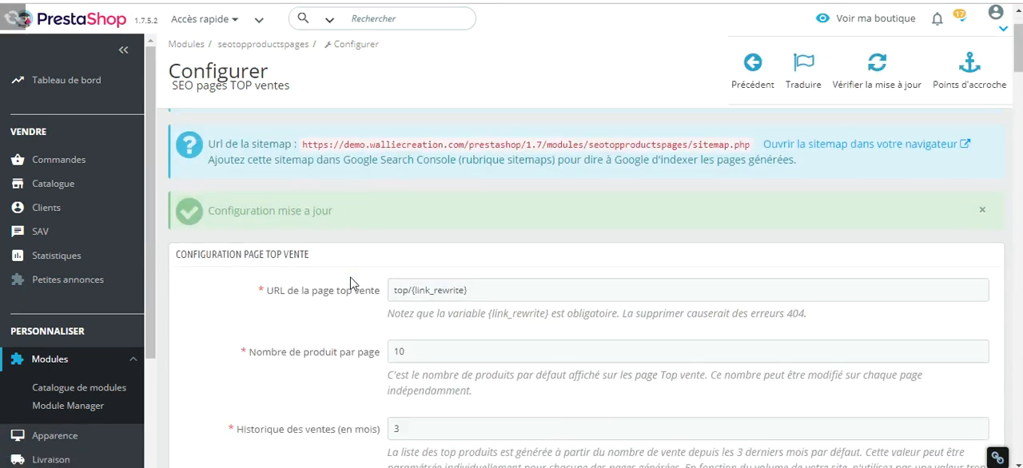
pyautogui.moveTo(211, 198); pyautogui.dragTo(400, 201)
pyautogui.click(353, 227)
# Look through the individual page settings sections for the selected categories, from Vêtements to Accessoires de maison.
pyautogui.scroll(-15, 353, 231)
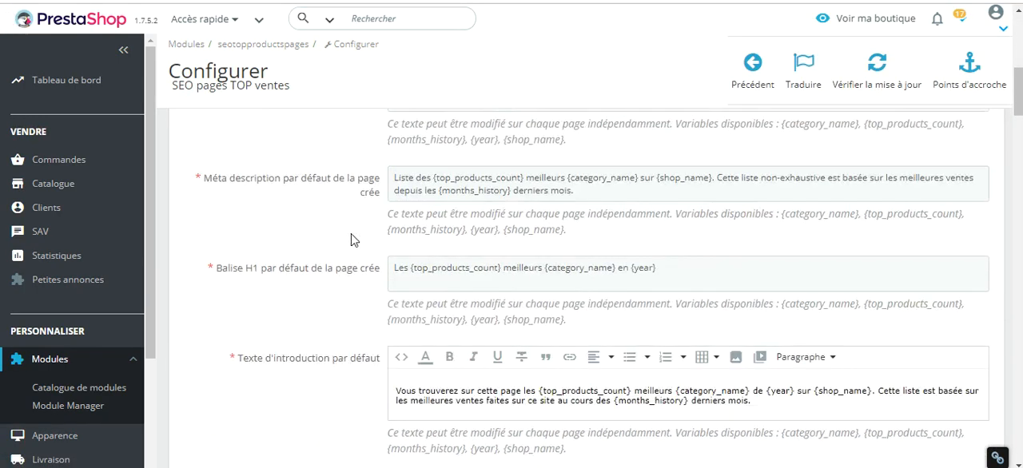
pyautogui.scroll(-1, 351, 244)
pyautogui.scroll(-1, 440, 270)
pyautogui.scroll(1, 326, 290)
pyautogui.moveTo(208, 245); pyautogui.dragTo(310, 242)
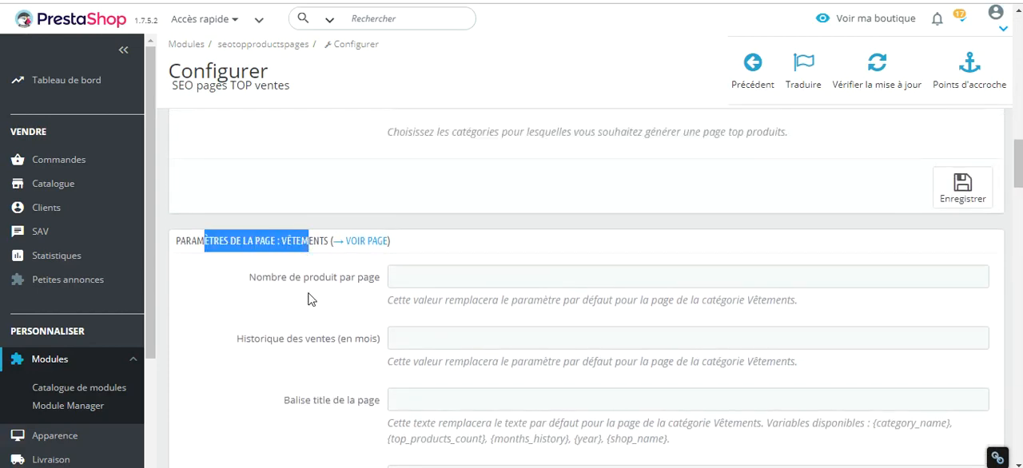
pyautogui.scroll(-9, 312, 296)
pyautogui.moveTo(277, 152); pyautogui.dragTo(364, 171)
pyautogui.scroll(-9, 312, 255)
pyautogui.scroll(-9, 304, 258)
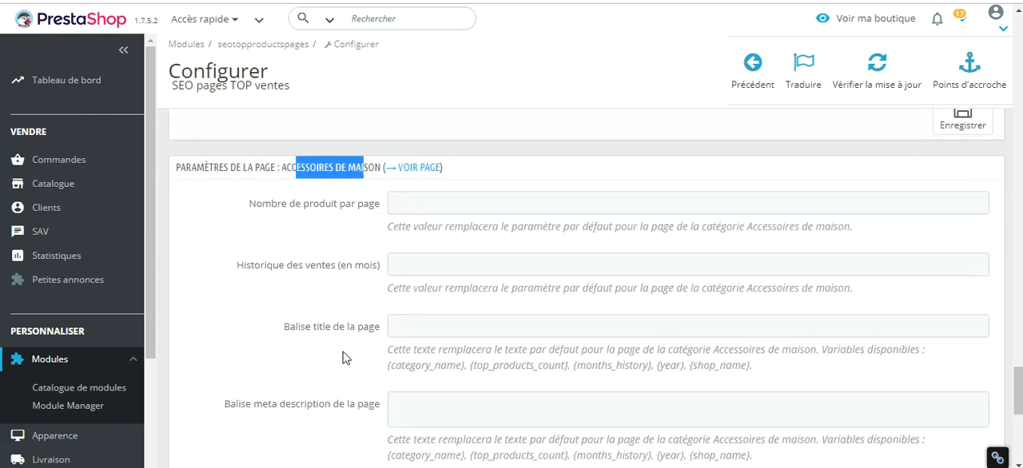
# Compare the selected categories in the tree with the Vêtements page settings section.
pyautogui.scroll(20, 346, 356)
pyautogui.scroll(5, 356, 349)
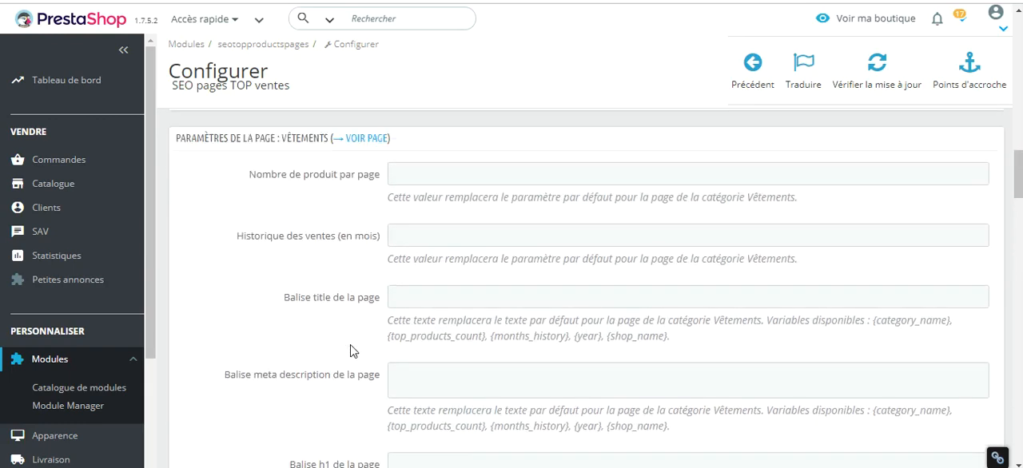
pyautogui.scroll(-1, 347, 347)
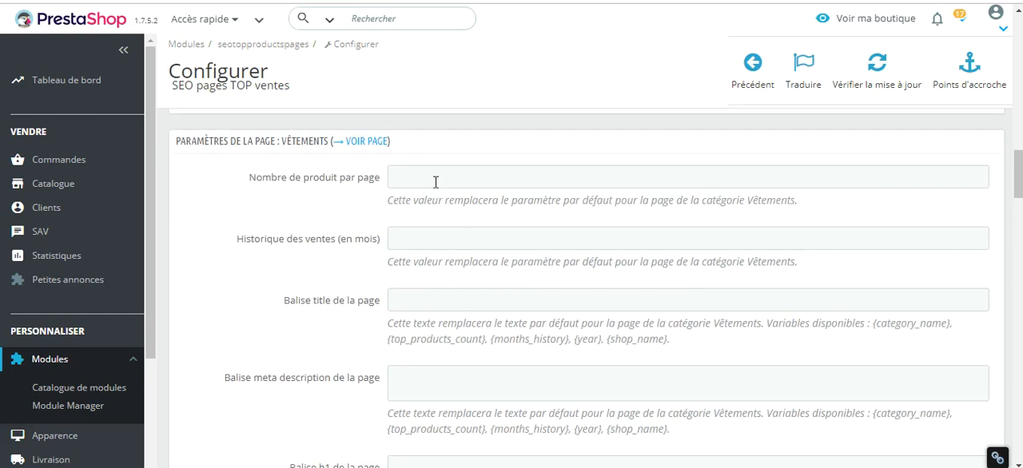
pyautogui.scroll(10, 352, 236)
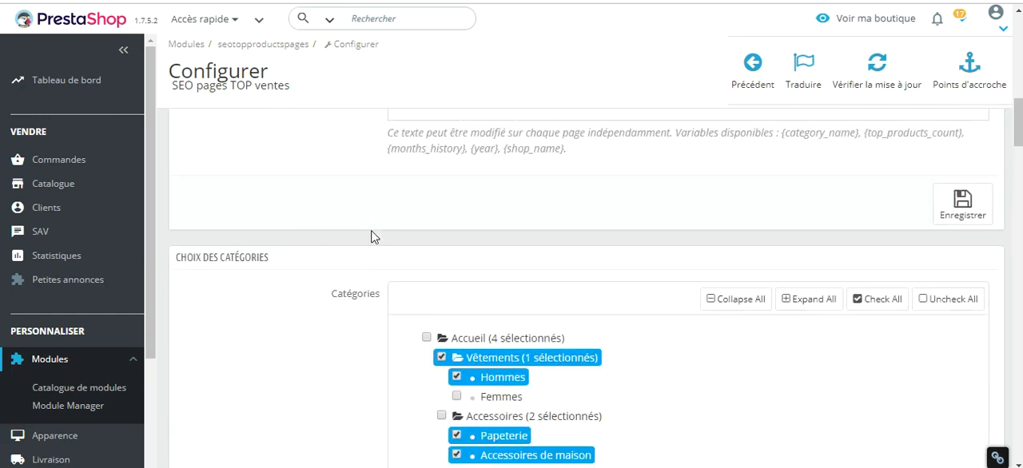
pyautogui.scroll(-5, 400, 232)
pyautogui.scroll(-10, 417, 232)
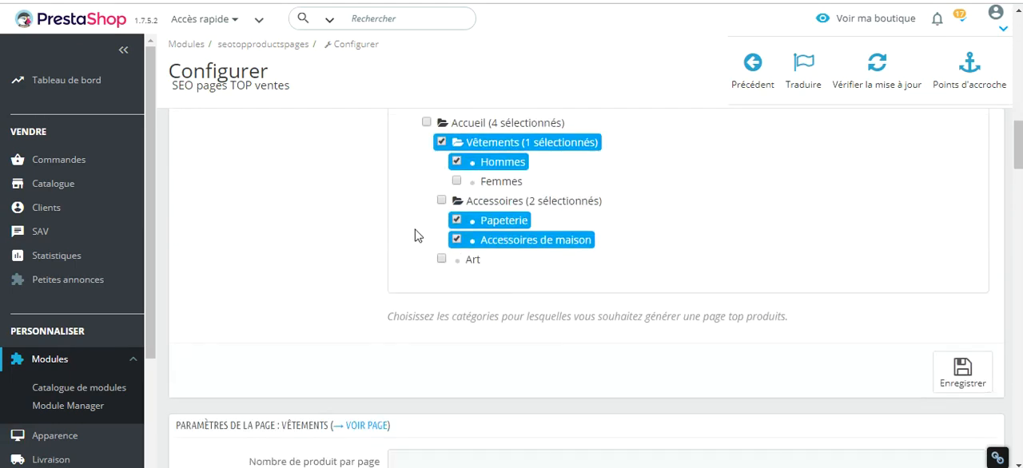
pyautogui.scroll(1, 368, 264)
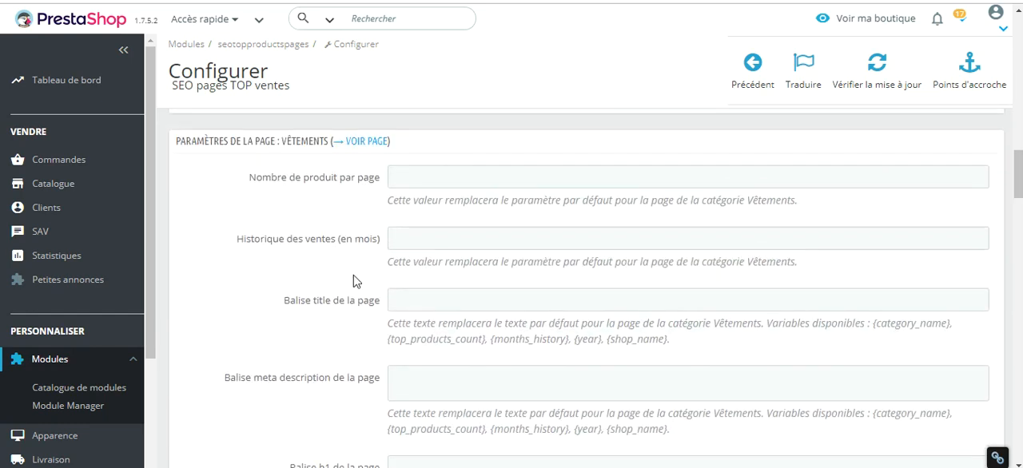
# Examine the Vêtements page settings that override the defaults, from the number of products per page to the introduction text.
pyautogui.click(426, 179)
pyautogui.click(356, 214)
pyautogui.scroll(-1, 399, 309)
pyautogui.scroll(-2, 304, 308)
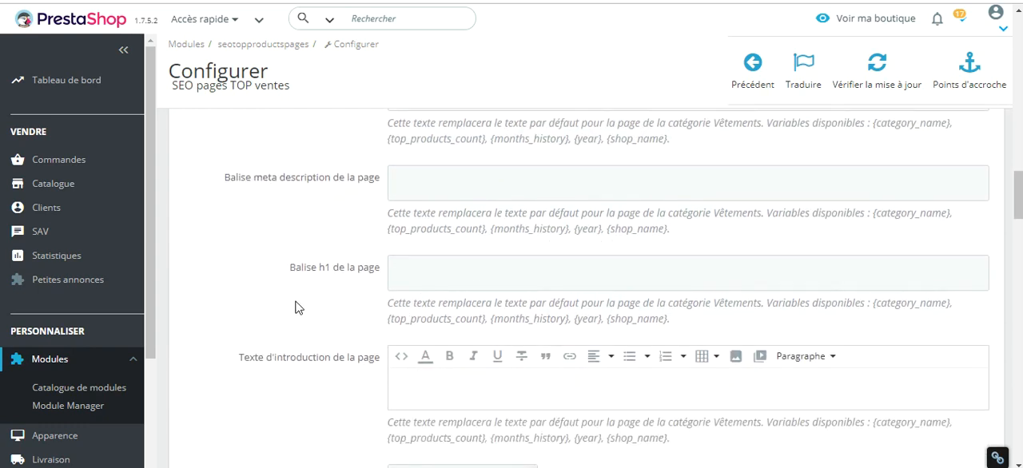
pyautogui.scroll(-1, 317, 302)
pyautogui.click(424, 298)
pyautogui.click(424, 275)
pyautogui.click(425, 290)
pyautogui.click(319, 321)
pyautogui.click(417, 291)
pyautogui.click(266, 339)
# Review the same override settings for the Hommes, Papeterie and Accessoires de maison pages.
pyautogui.scroll(-10, 302, 319)
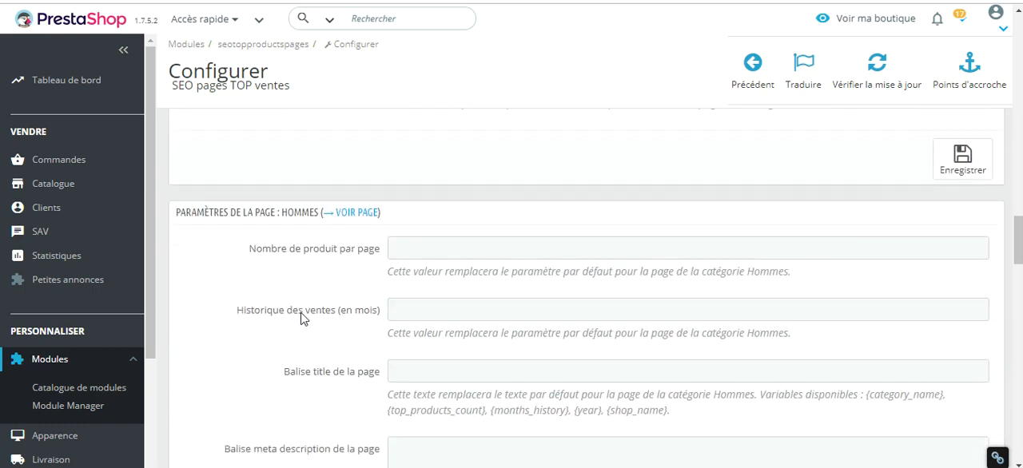
pyautogui.scroll(-8, 302, 319)
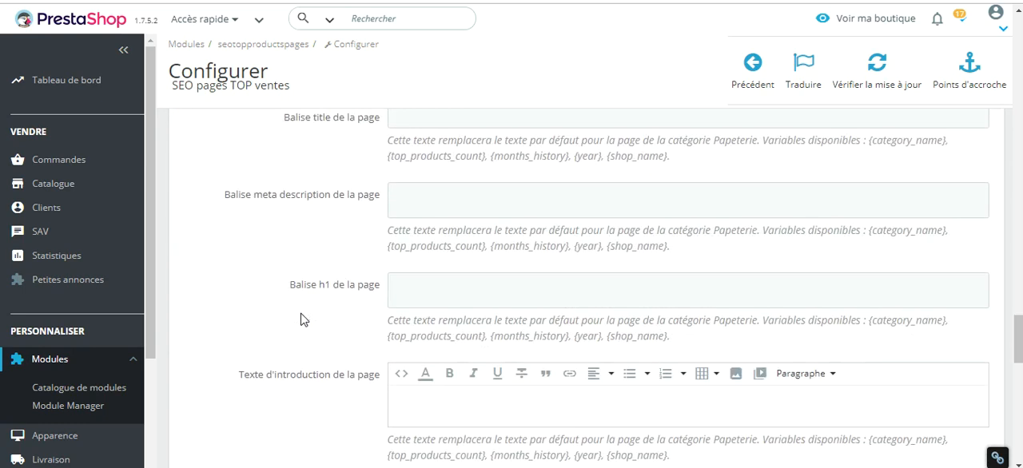
pyautogui.scroll(-6, 346, 340)
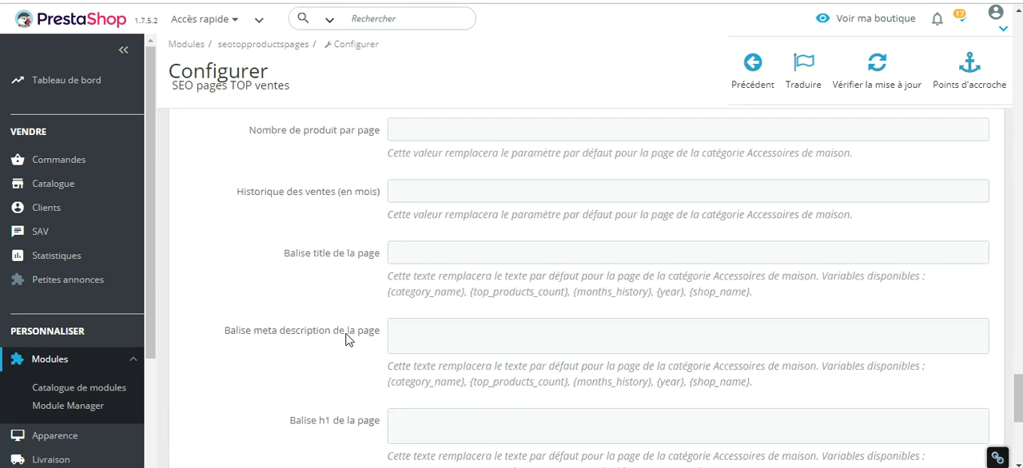
pyautogui.scroll(-1, 448, 318)
# Open the generated top products page for the Accessoires de maison category.
pyautogui.scroll(2, 445, 324)
pyautogui.scroll(1, 296, 293)
pyautogui.scroll(-1, 320, 299)
pyautogui.scroll(4, 313, 311)
pyautogui.scroll(2, 308, 311)
pyautogui.scroll(-1, 316, 301)
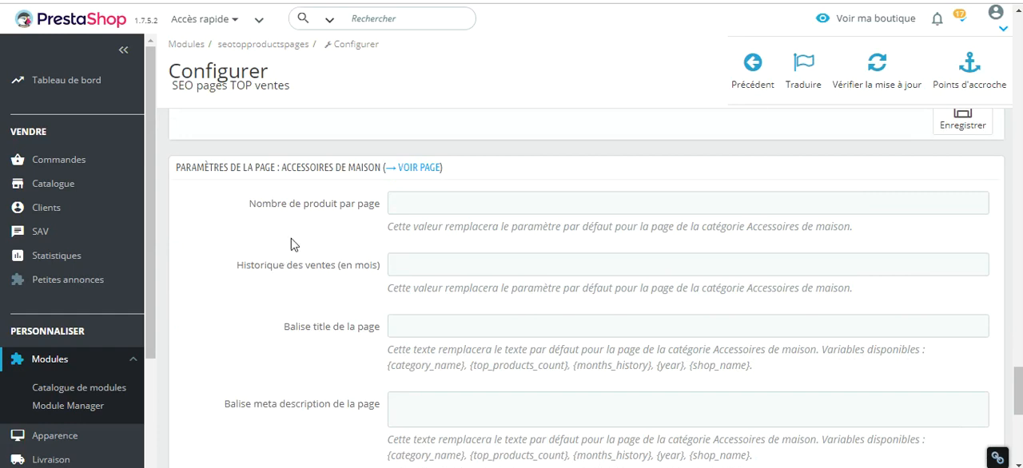
pyautogui.click(414, 169)
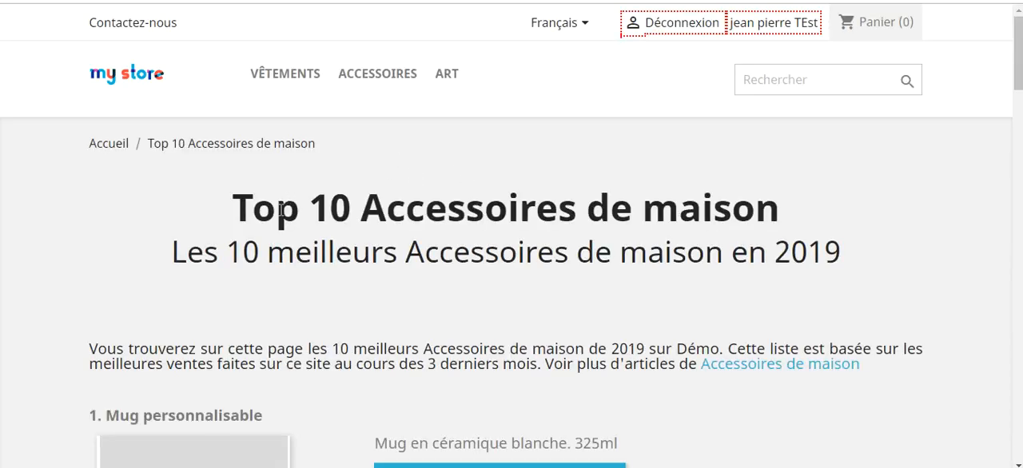
# Examine the title, subtitle and introduction text of the generated Top 10 Accessoires de maison page, including the shop name.
pyautogui.moveTo(241, 206); pyautogui.dragTo(783, 212)
pyautogui.click(784, 215)
pyautogui.moveTo(179, 252); pyautogui.dragTo(871, 274)
pyautogui.click(871, 274)
pyautogui.scroll(-1, 282, 197)
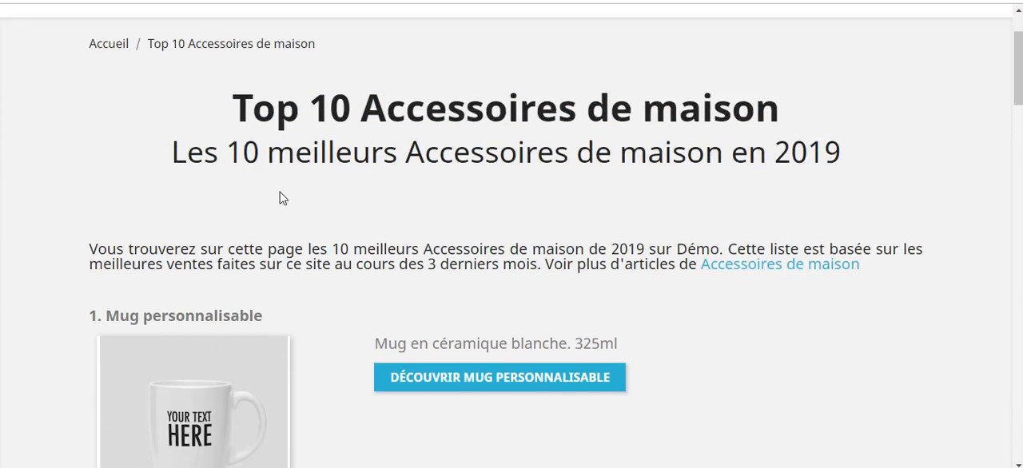
pyautogui.moveTo(88, 249); pyautogui.dragTo(349, 279)
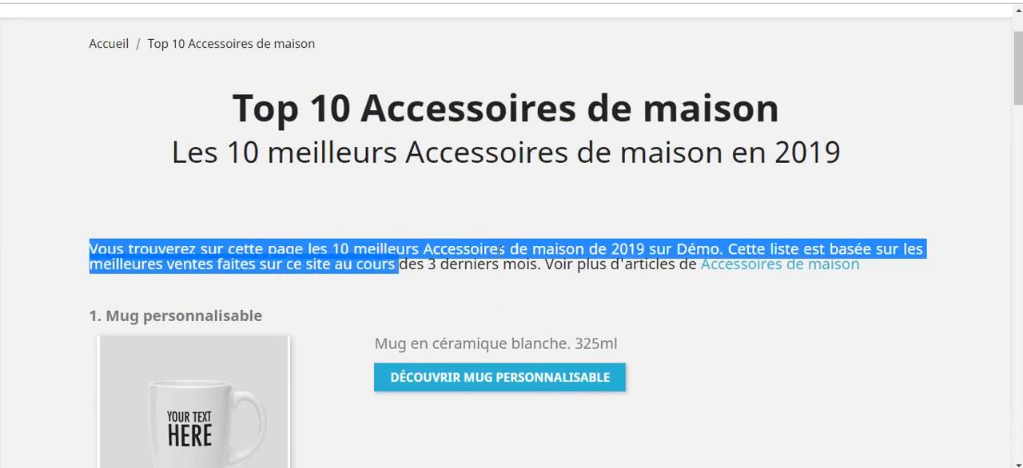
pyautogui.click(499, 250)
pyautogui.moveTo(680, 249); pyautogui.dragTo(724, 249)
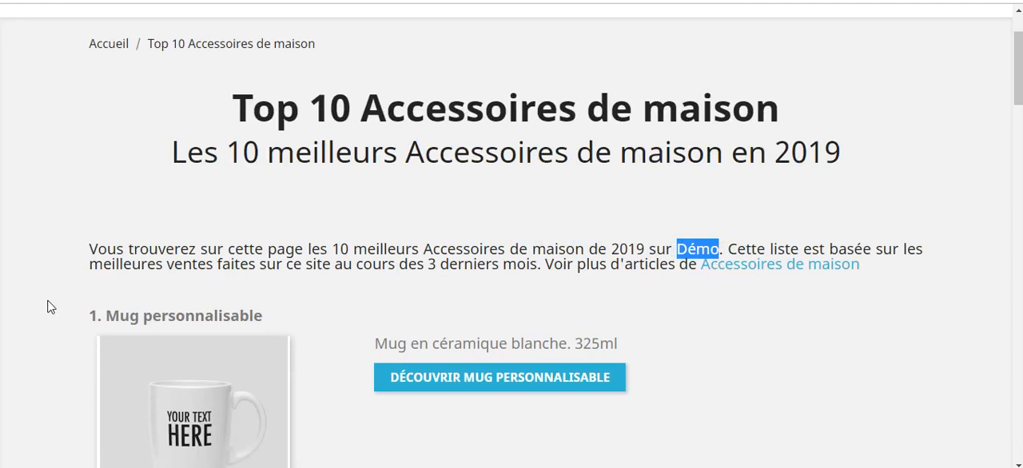
# Look through the ranked products on the page and the links to the other top pages beneath them.
pyautogui.scroll(-1, 256, 302)
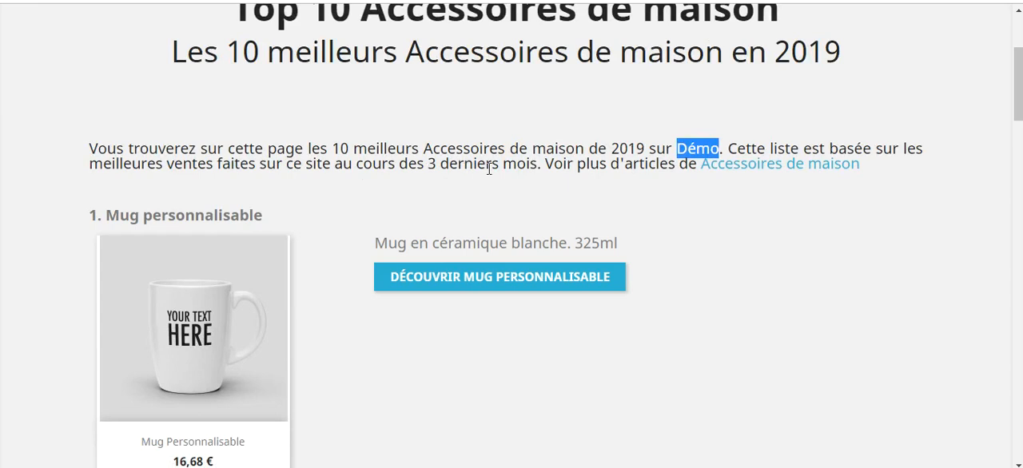
pyautogui.scroll(-1, 679, 204)
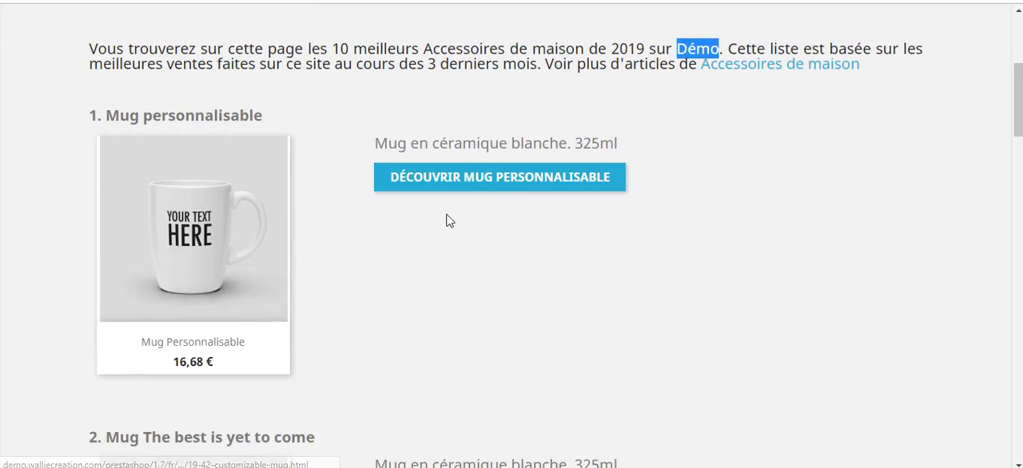
pyautogui.scroll(-12, 436, 226)
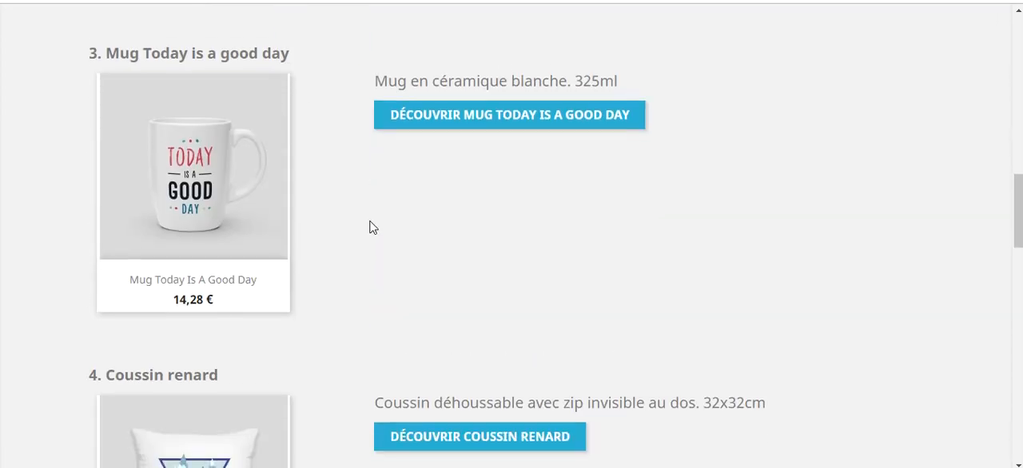
pyautogui.scroll(-9, 370, 229)
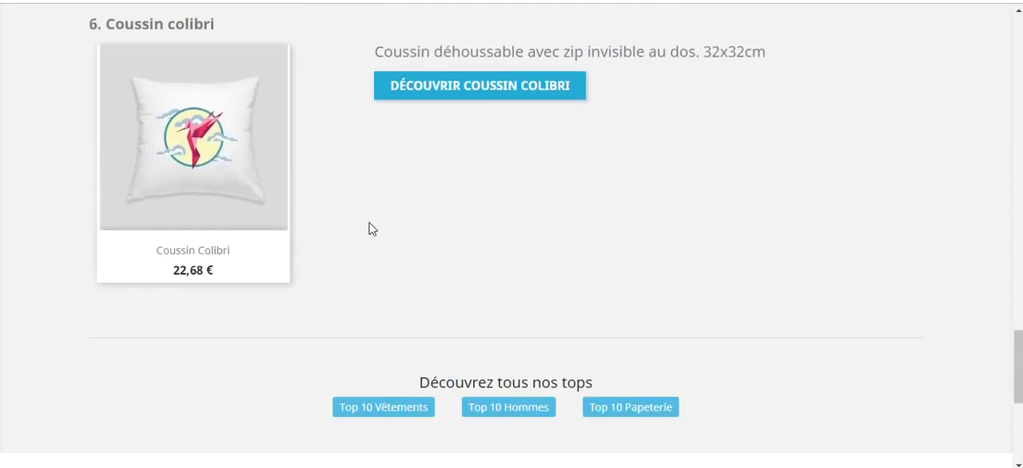
pyautogui.scroll(3, 369, 229)
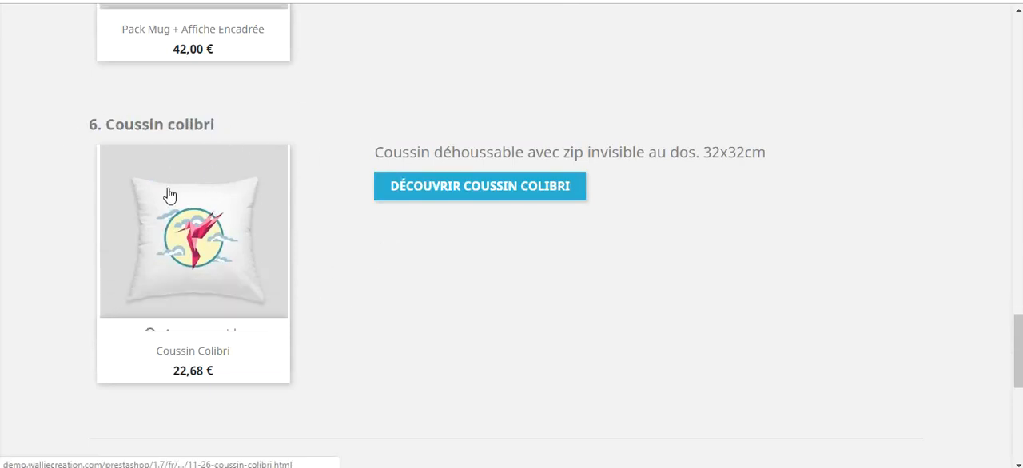
pyautogui.scroll(-1, 354, 287)
pyautogui.scroll(8, 365, 288)
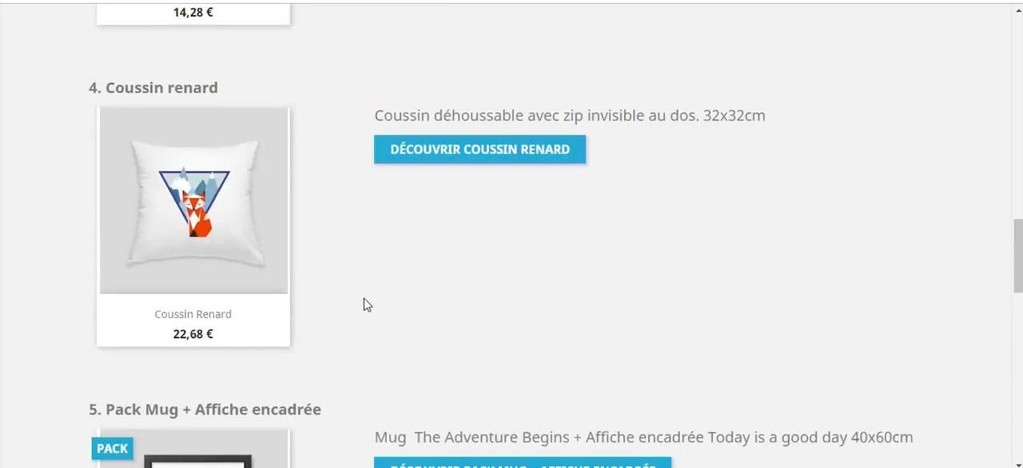
pyautogui.scroll(15, 365, 305)
pyautogui.scroll(-3, 366, 296)
# Examine the first ranked product's thumbnail, short description, product link and numbered heading.
pyautogui.moveTo(212, 312)
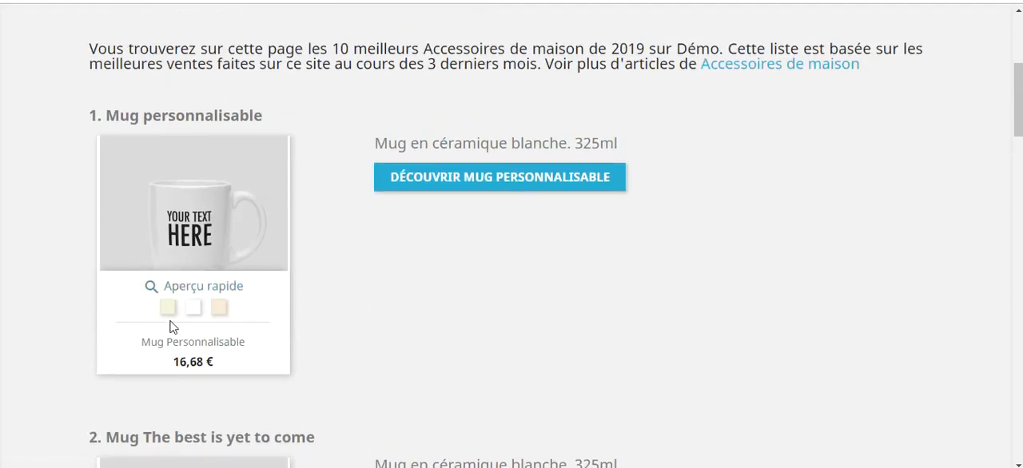
pyautogui.moveTo(371, 144); pyautogui.dragTo(715, 152)
pyautogui.click(750, 320)
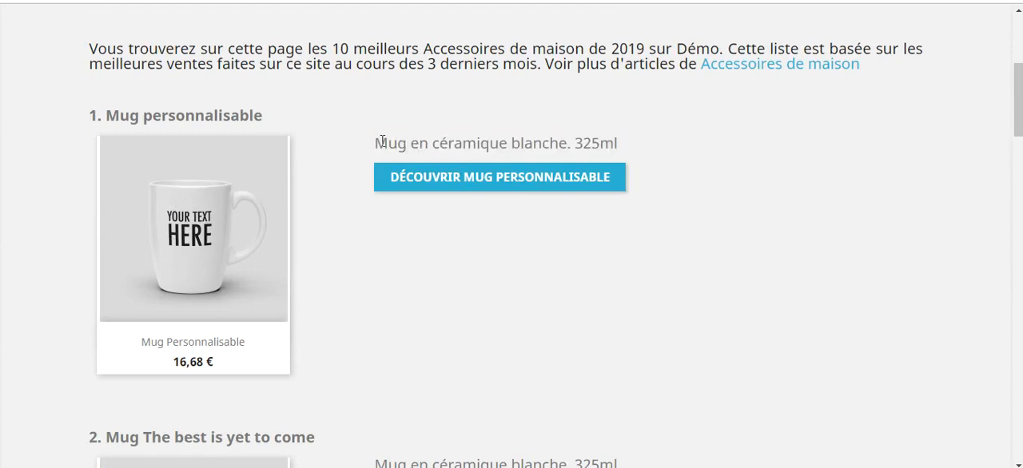
pyautogui.moveTo(391, 142); pyautogui.dragTo(651, 142)
pyautogui.click(651, 142)
pyautogui.moveTo(369, 147); pyautogui.dragTo(591, 144)
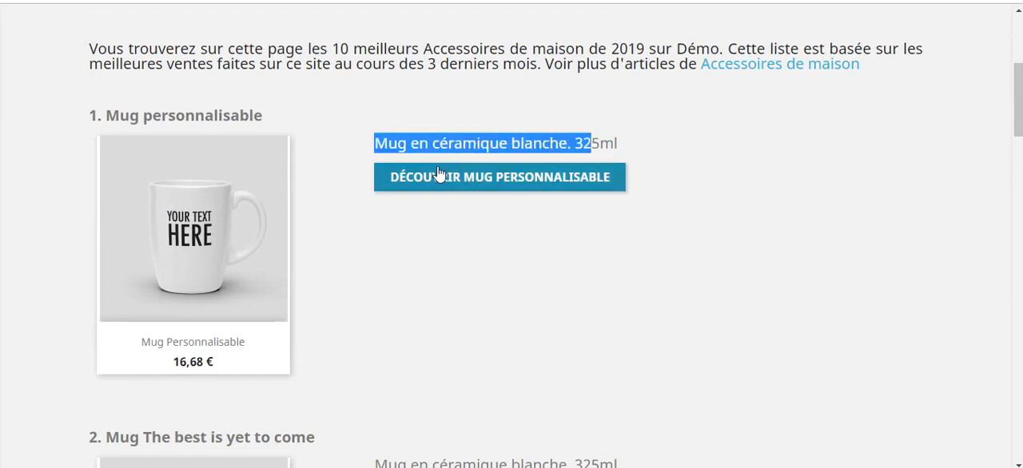
pyautogui.click(377, 140)
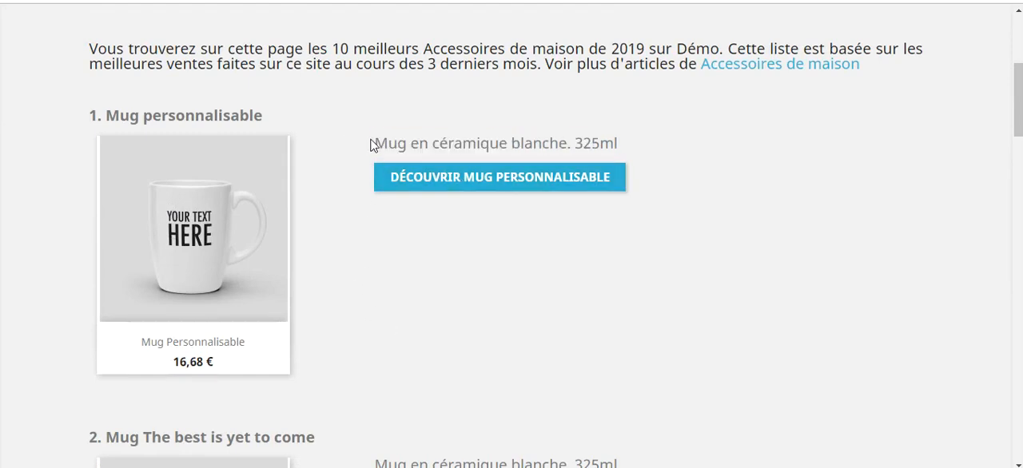
pyautogui.moveTo(370, 146); pyautogui.dragTo(634, 146)
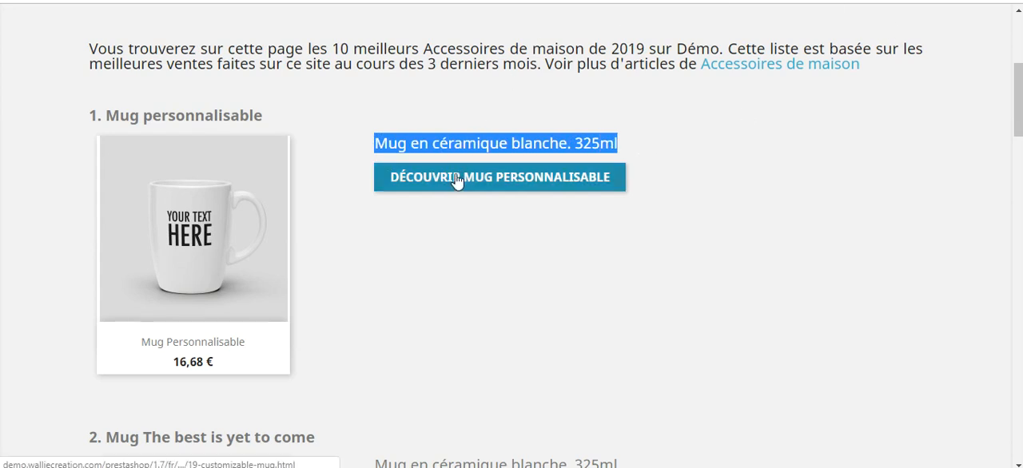
pyautogui.scroll(-2, 327, 201)
pyautogui.scroll(2, 110, 111)
pyautogui.moveTo(89, 116); pyautogui.dragTo(131, 116)
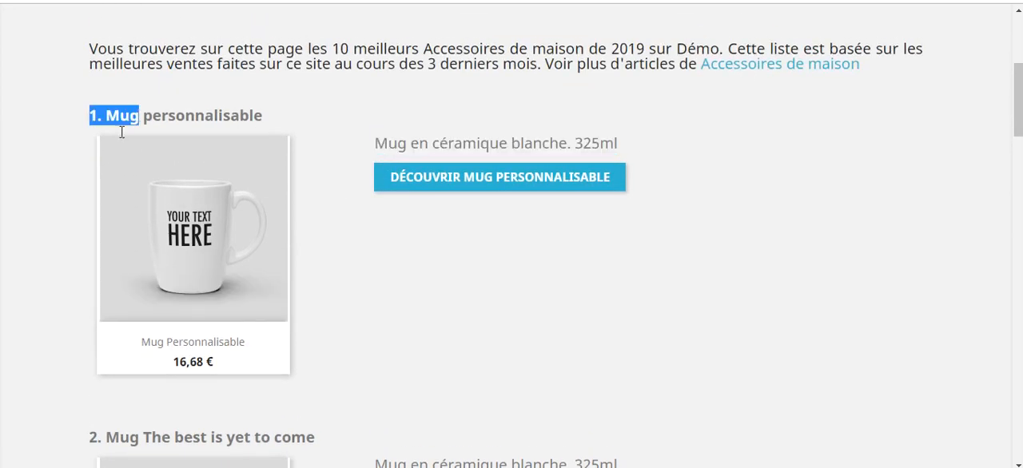
# Review the numbered products further down the Top 10 Accessoires de maison page and return to its introduction.
pyautogui.scroll(-4, 234, 310)
pyautogui.scroll(-15, 234, 311)
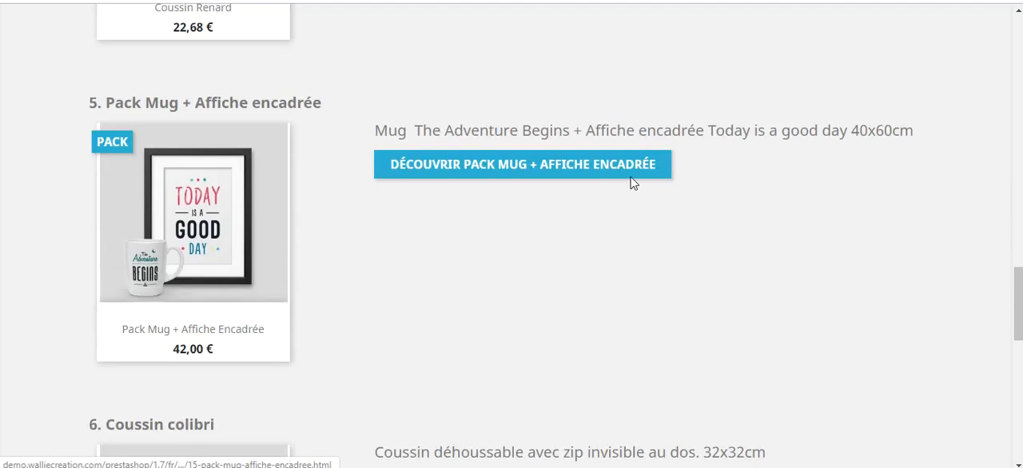
pyautogui.scroll(-3, 557, 185)
pyautogui.scroll(10, 541, 183)
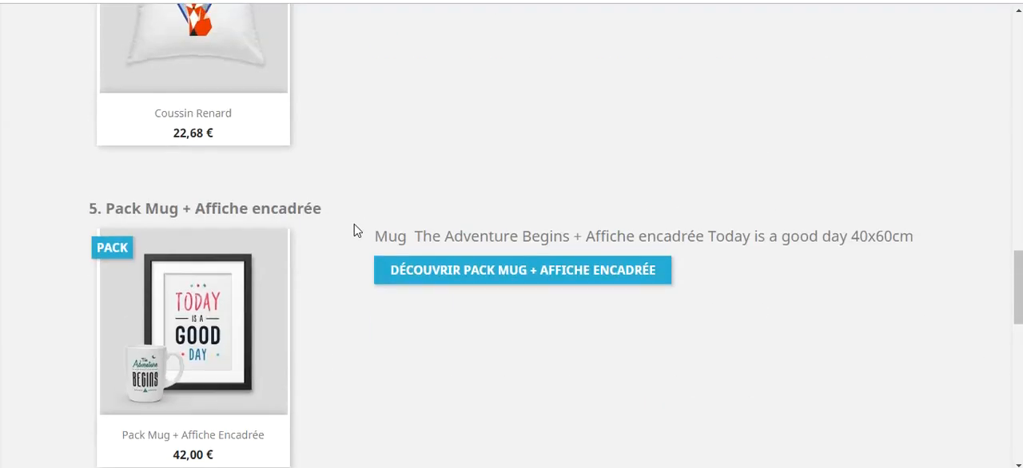
pyautogui.scroll(13, 359, 227)
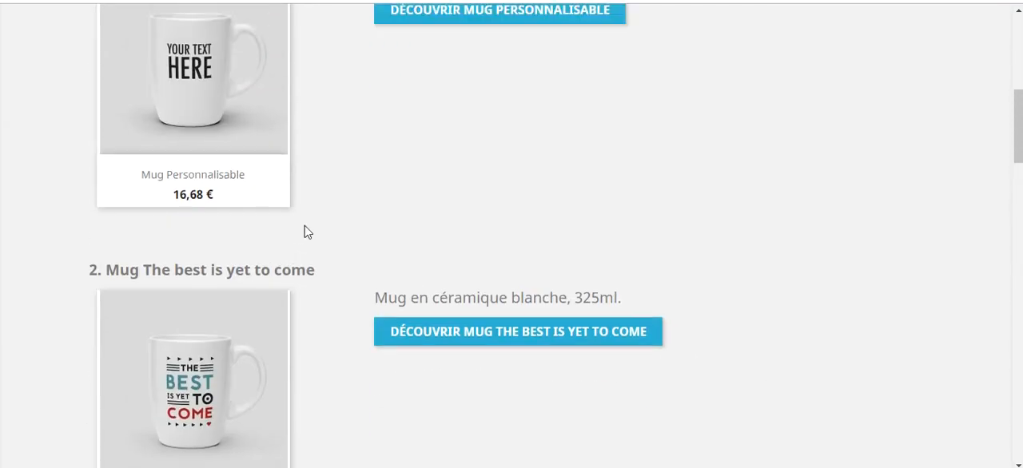
pyautogui.scroll(-2, 379, 252)
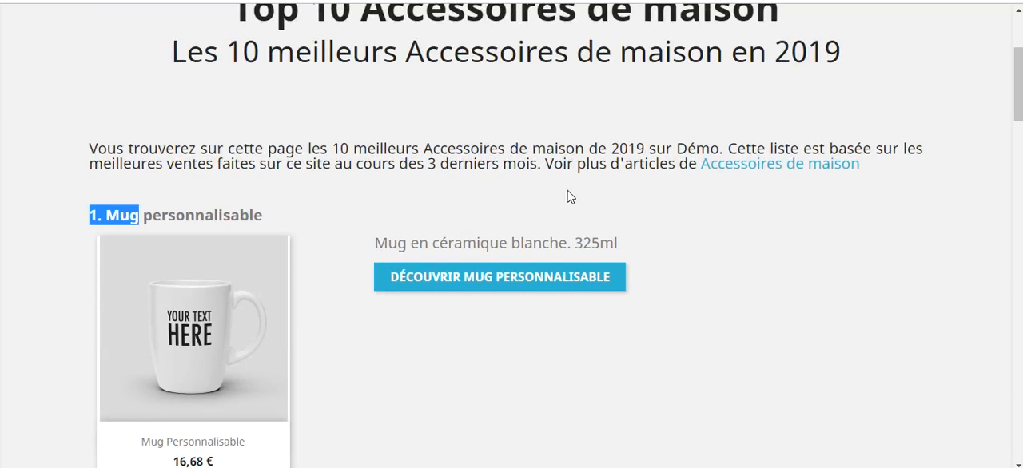
# Examine the "Découvrez tous nos tops" section beneath the ranked products.
pyautogui.scroll(-20, 551, 200)
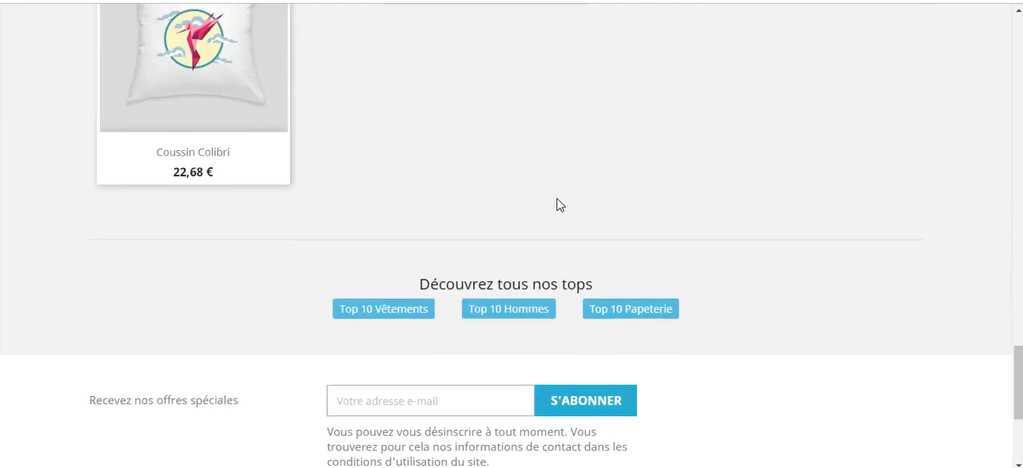
pyautogui.moveTo(421, 283); pyautogui.dragTo(600, 283)
pyautogui.click(603, 285)
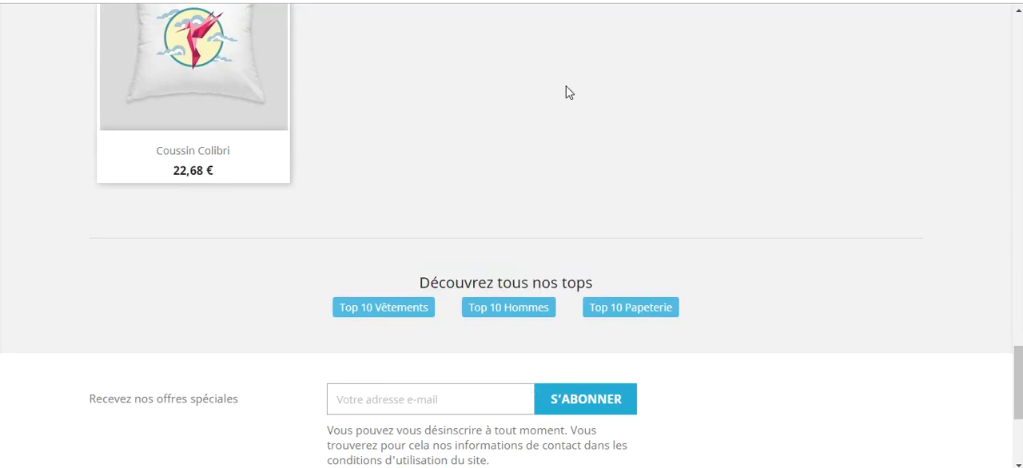
pyautogui.tripleClick(443, 284)
pyautogui.click(442, 344)
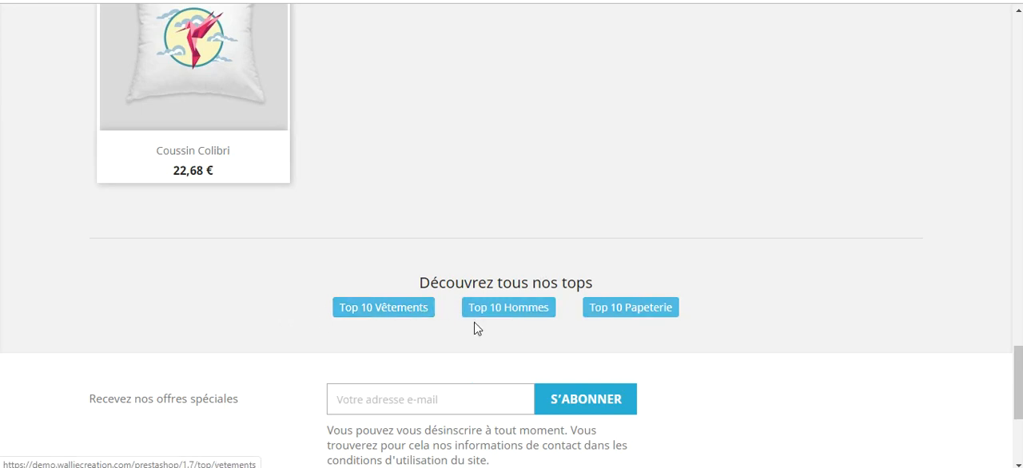
# Open the Top 10 Hommes page from the links to other tops and examine its subtitle.
pyautogui.click(501, 311)
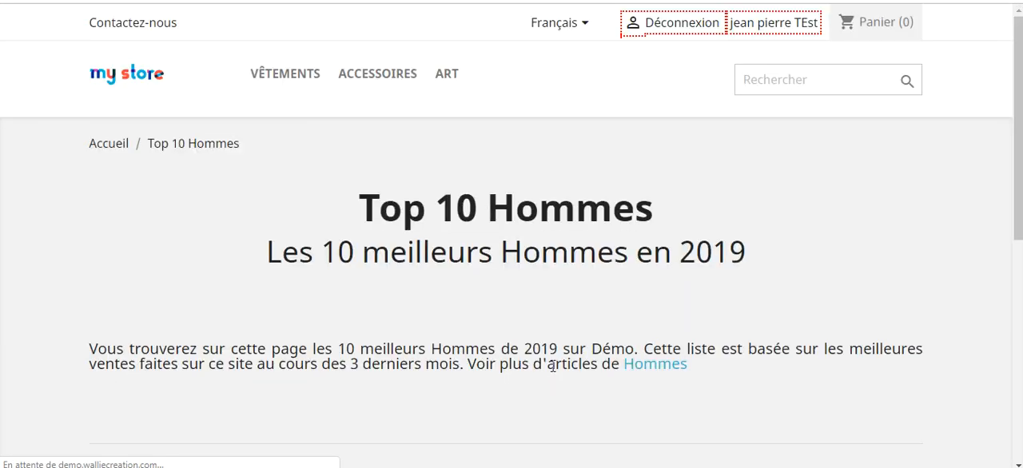
pyautogui.scroll(-3, 532, 276)
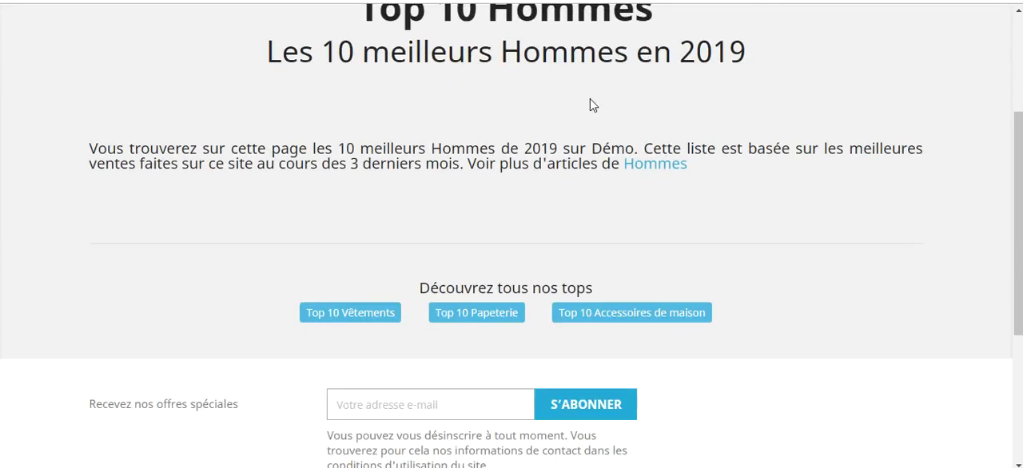
pyautogui.moveTo(505, 52); pyautogui.dragTo(655, 53)
pyautogui.click(530, 54)
# Open the Top 10 Papeterie page and view its links to the other top pages.
pyautogui.click(453, 315)
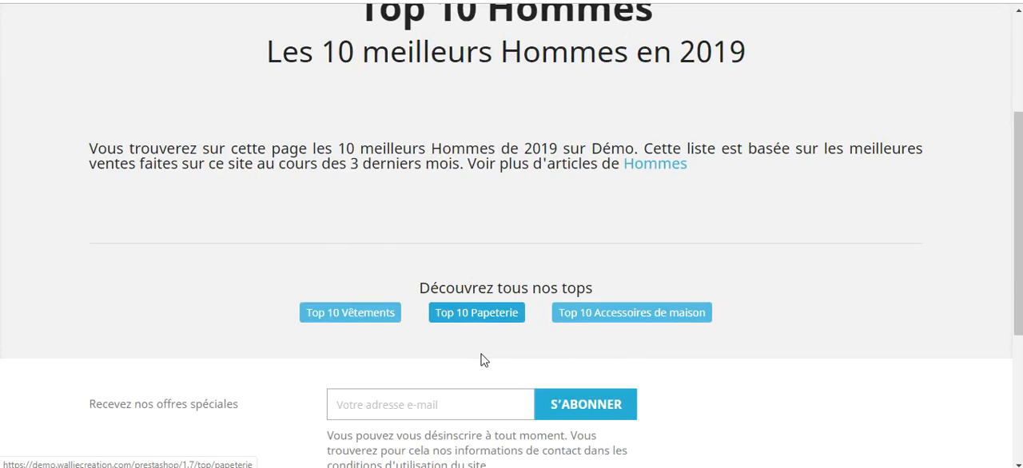
pyautogui.scroll(-5, 486, 345)
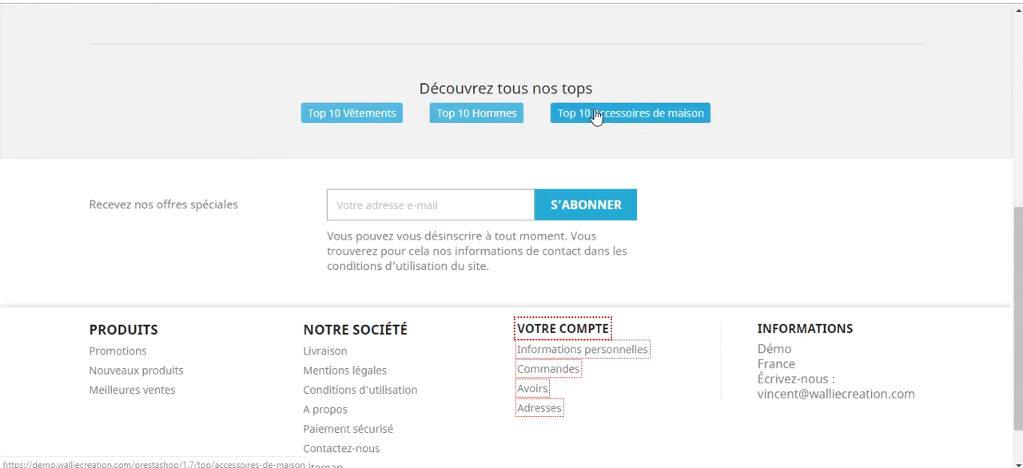
# Open the Top 10 Vêtements page and look through its ranked product and related top links.
pyautogui.click(353, 113)
pyautogui.scroll(-3, 395, 295)
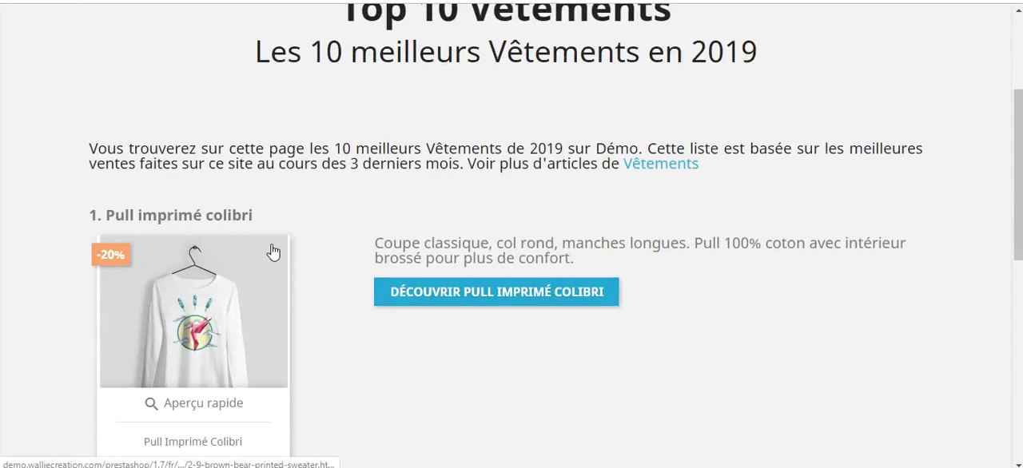
pyautogui.scroll(-3, 342, 273)
pyautogui.scroll(3, 342, 274)
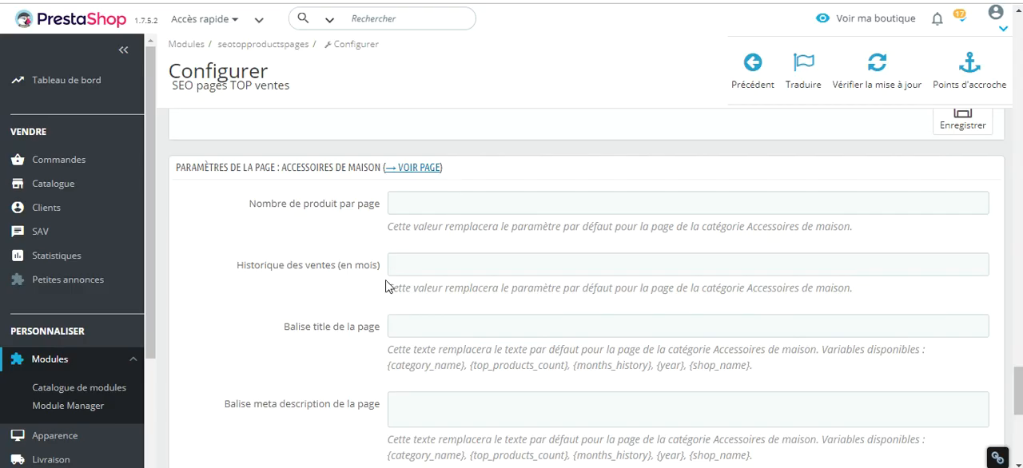
pyautogui.scroll(-1, 385, 286)
pyautogui.scroll(1, 385, 347)
# Set the number of products per page to 3 for the Accessoires de maison page and save the module settings.
pyautogui.click(413, 202)
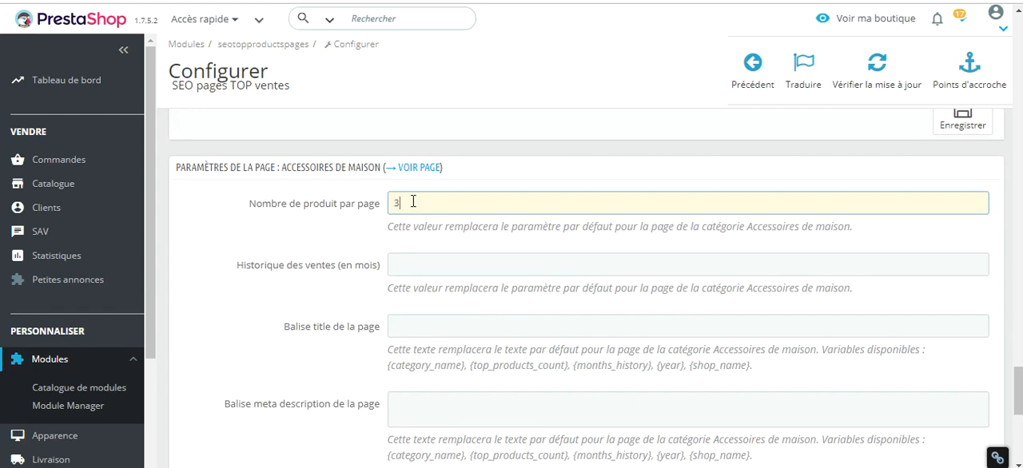
pyautogui.click(271, 229)
pyautogui.scroll(-5, 269, 226)
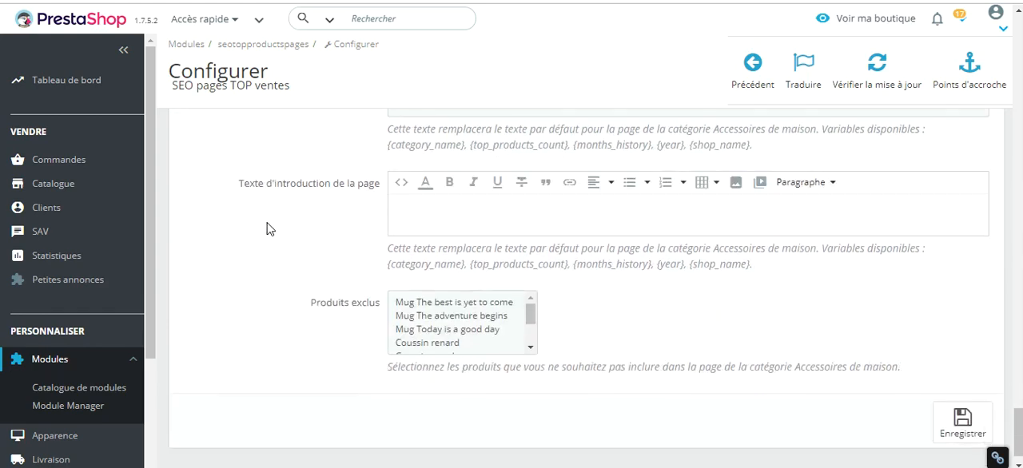
pyautogui.scroll(5, 270, 228)
pyautogui.scroll(-5, 288, 210)
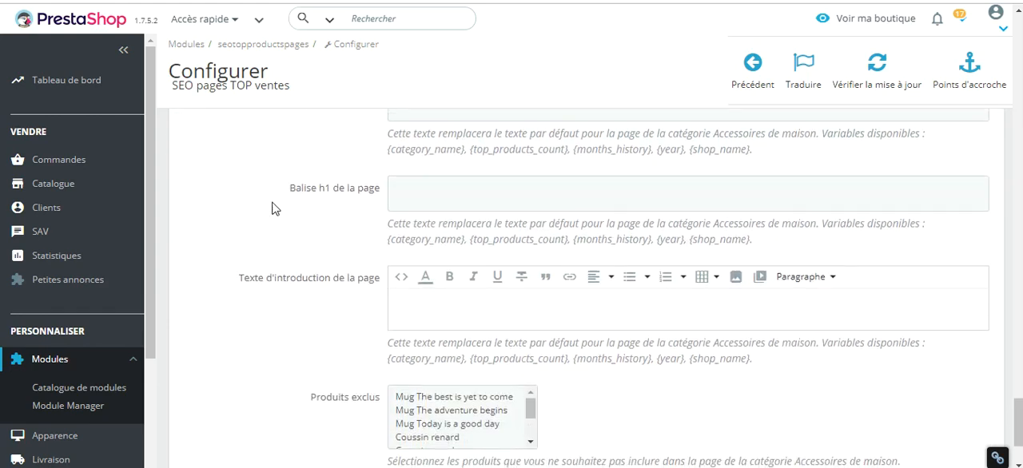
pyautogui.click(959, 389)
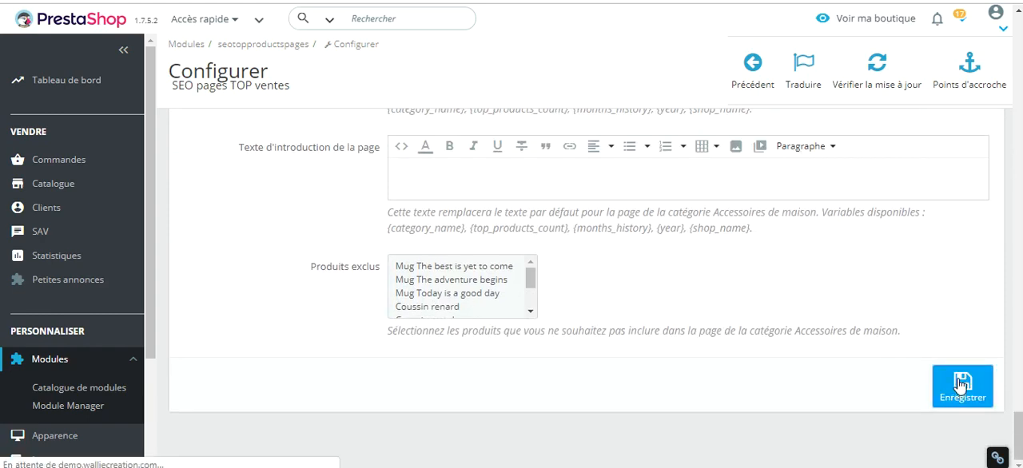
# Open the generated shop page from the Accessoires de maison page settings.
pyautogui.scroll(-15, 450, 309)
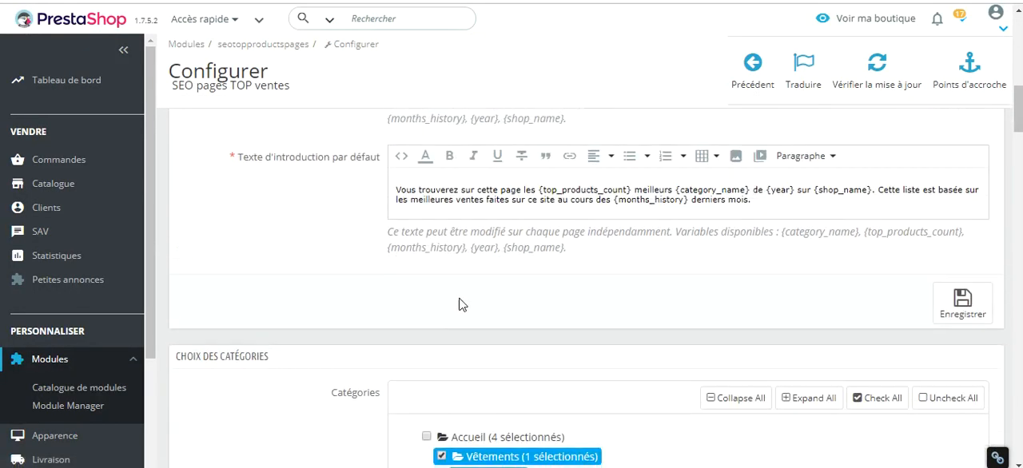
pyautogui.scroll(-15, 450, 310)
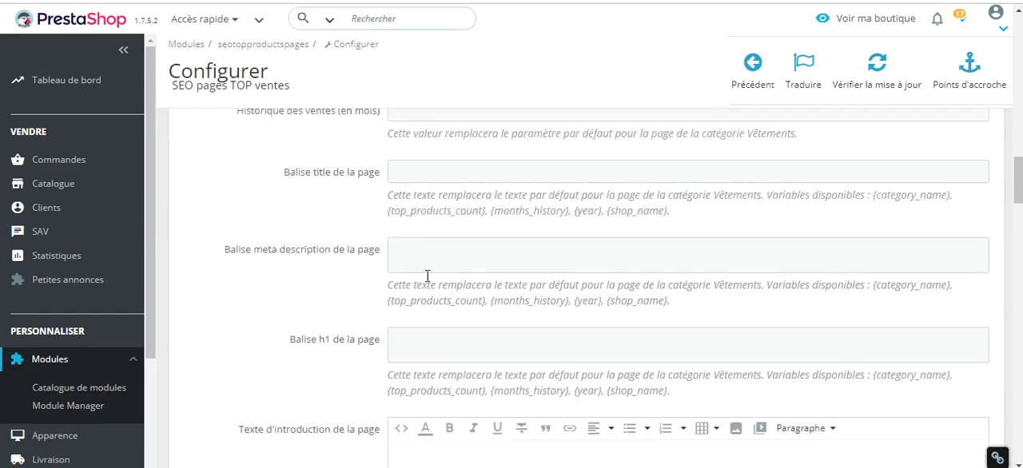
pyautogui.scroll(-15, 445, 296)
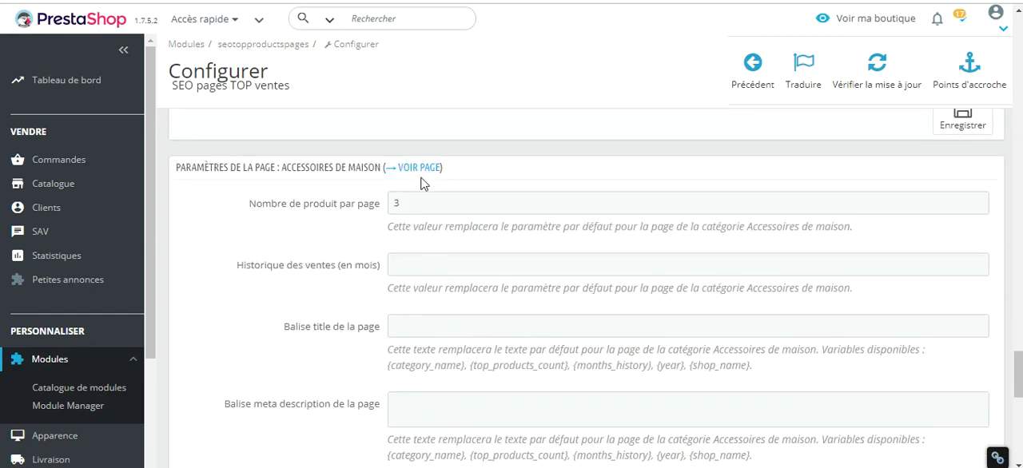
pyautogui.click(420, 169)
# Check the title, subtitle and list of ranked products on the updated Accessoires de maison page.
pyautogui.moveTo(256, 204); pyautogui.dragTo(728, 213)
pyautogui.click(589, 212)
pyautogui.moveTo(181, 249); pyautogui.dragTo(565, 257)
pyautogui.click(418, 338)
pyautogui.scroll(-1, 470, 335)
pyautogui.scroll(-10, 429, 317)
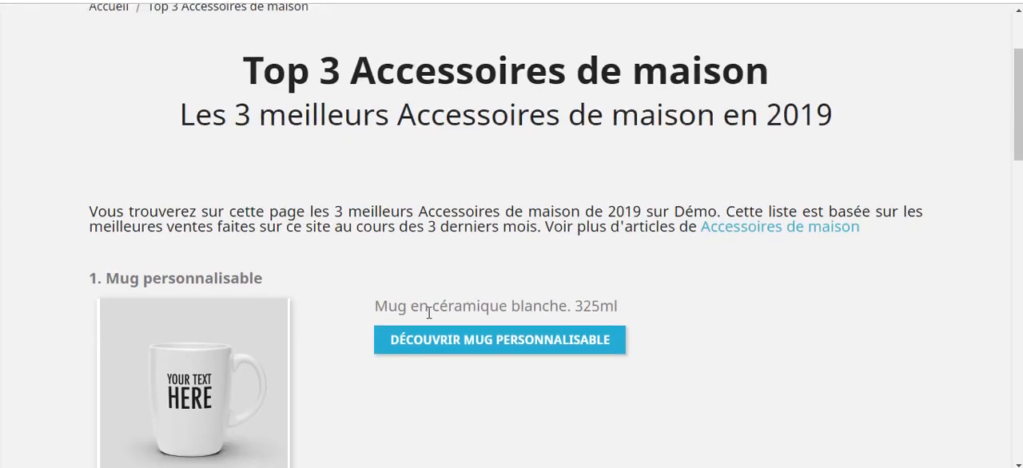
pyautogui.scroll(-3, 260, 288)
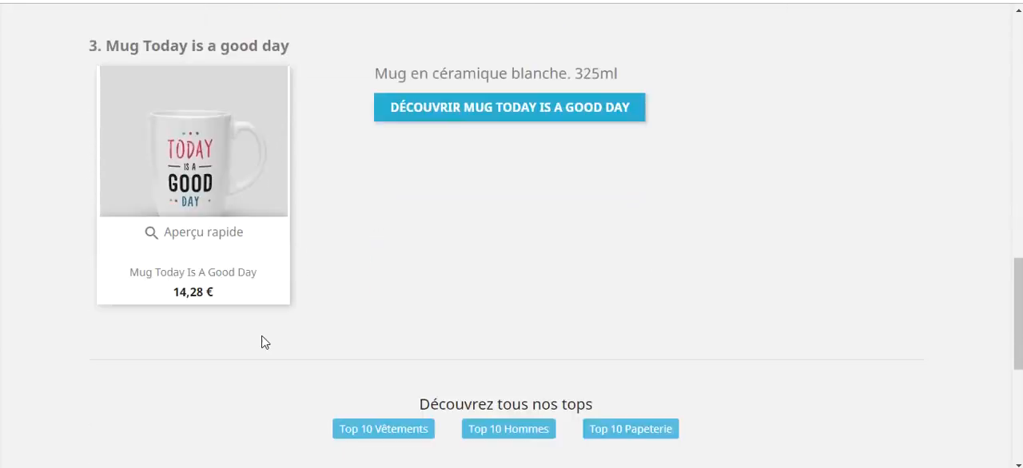
# Open the Top 10 Vêtements page and check its link to the Accessoires de maison top page.
pyautogui.click(377, 343)
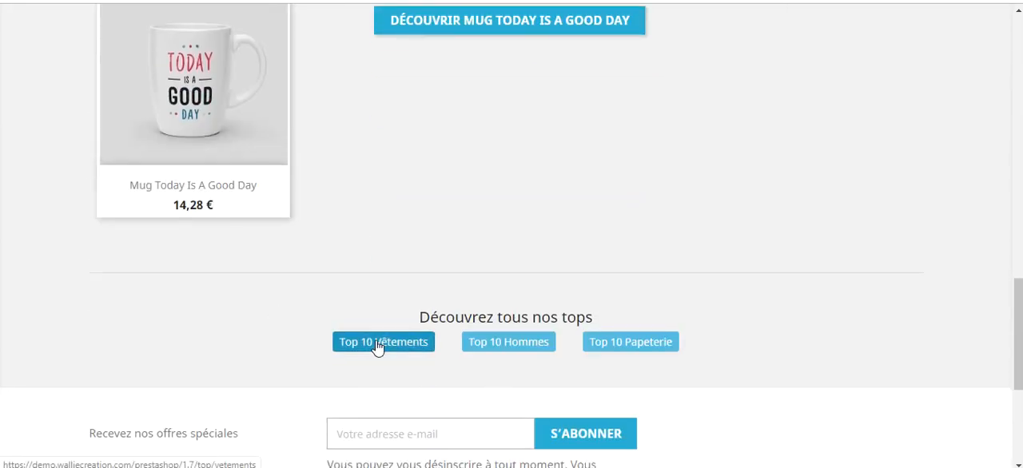
pyautogui.scroll(-10, 436, 340)
pyautogui.scroll(3, 435, 340)
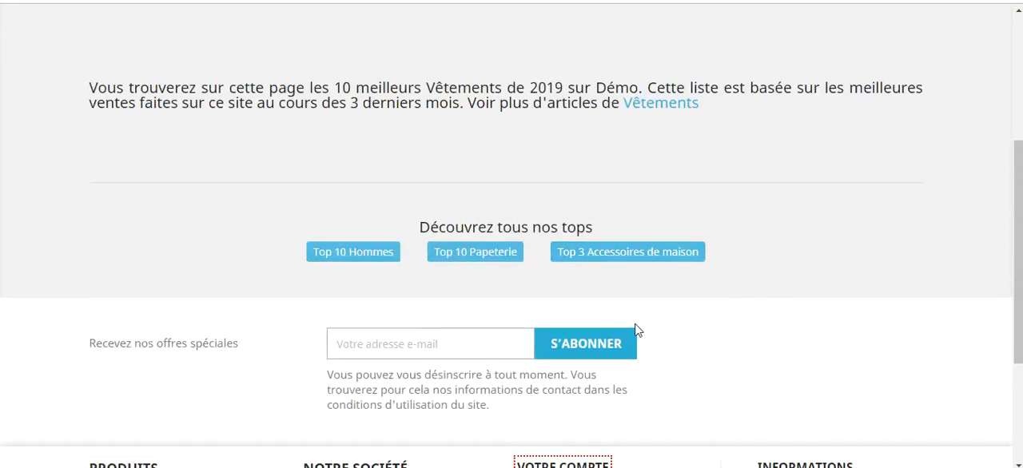
# Return to the Top 3 Accessoires de maison page through its link and review the heading and first products.
pyautogui.click(635, 267)
pyautogui.scroll(-15, 453, 291)
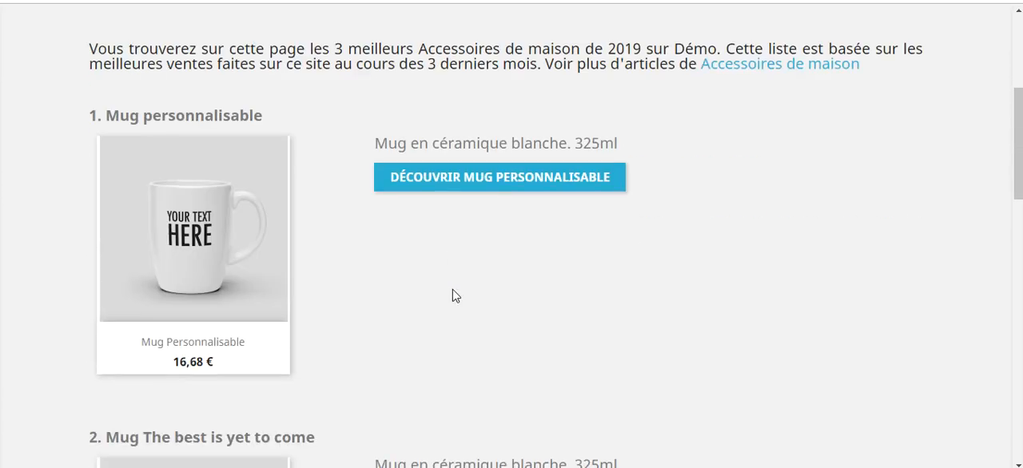
pyautogui.scroll(15, 447, 297)
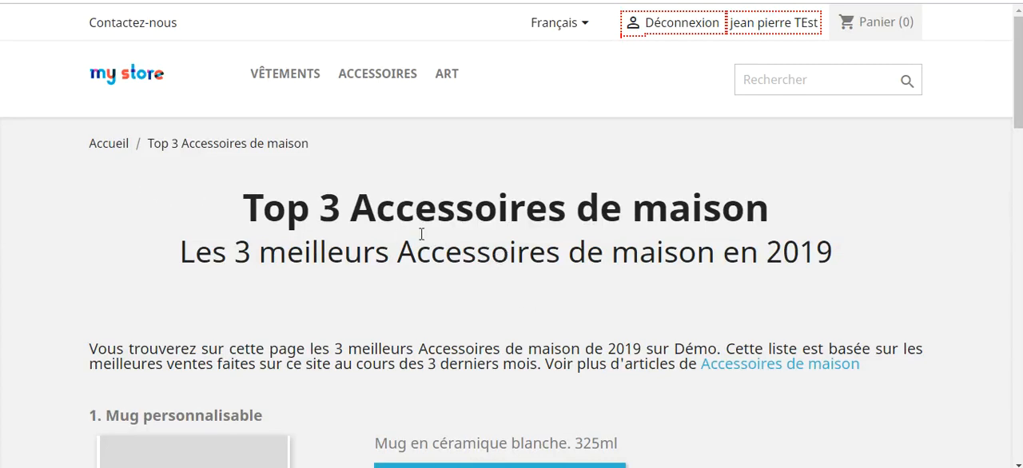
pyautogui.scroll(-5, 411, 254)
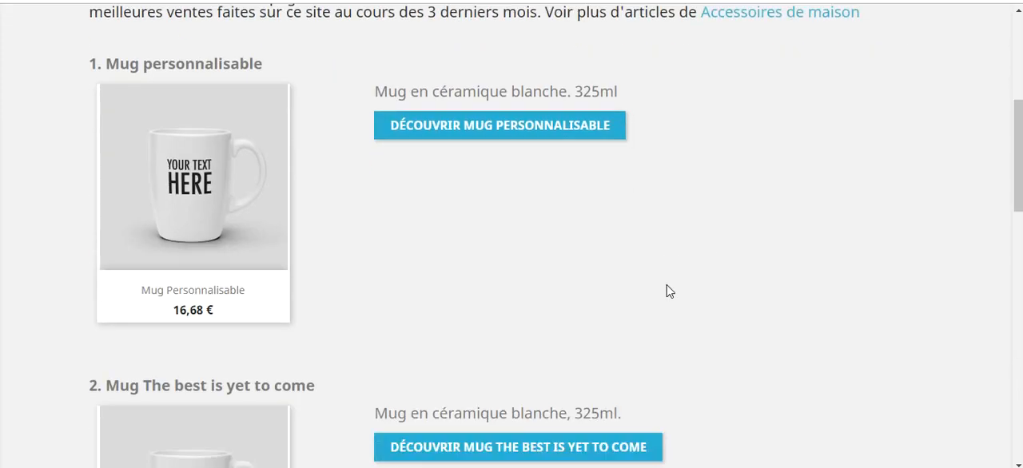
pyautogui.scroll(5, 668, 289)
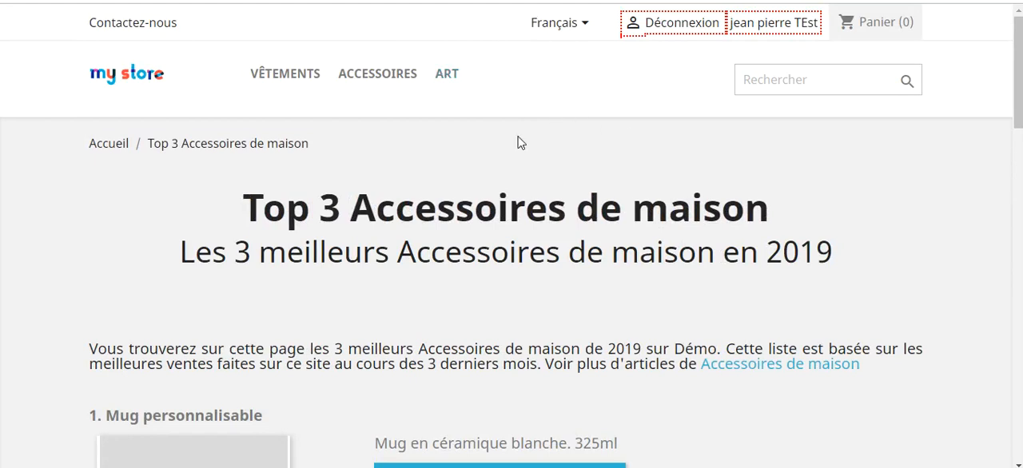
# Examine the shop's category navigation and footer links around the Top 3 Accessoires de maison page.
pyautogui.moveTo(277, 88)
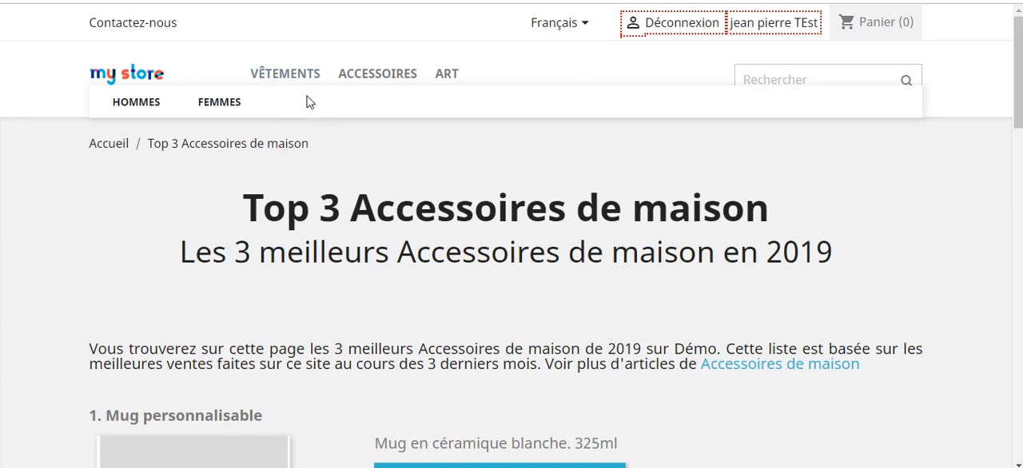
pyautogui.moveTo(385, 86)
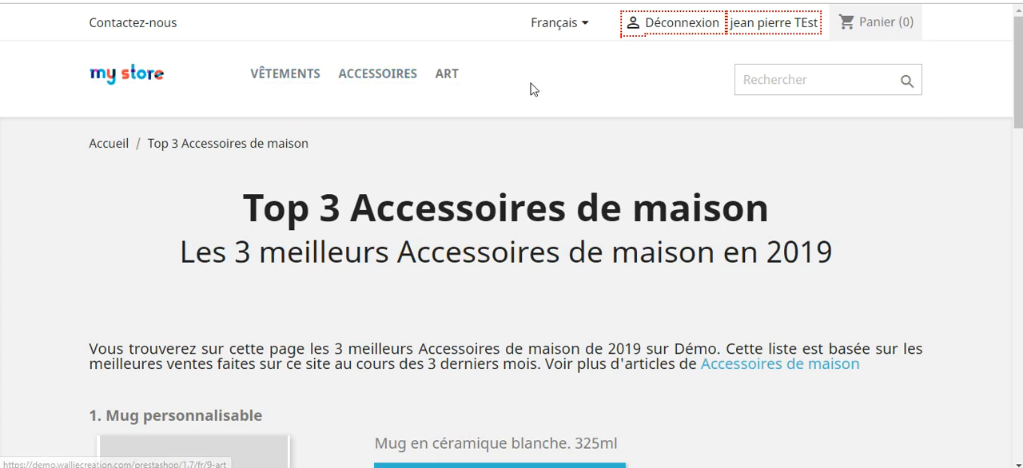
pyautogui.scroll(-15, 554, 187)
pyautogui.scroll(-1, 555, 254)
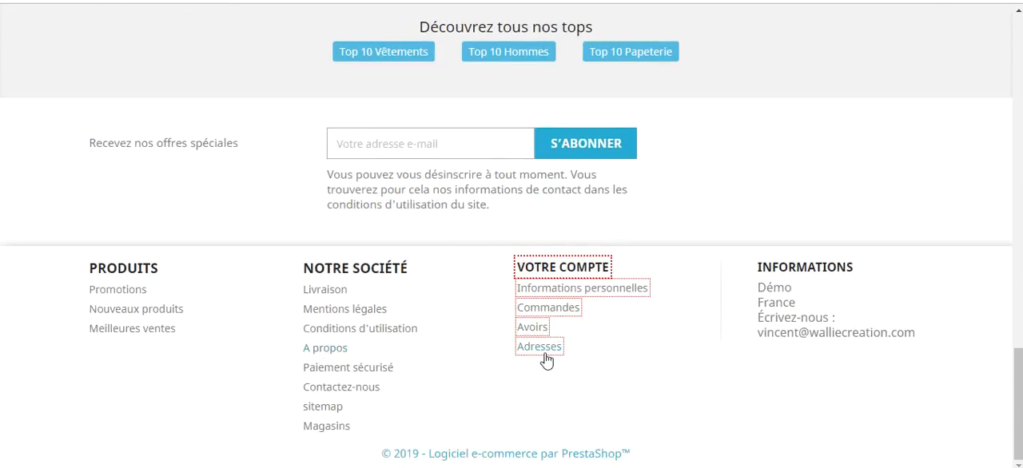
pyautogui.scroll(10, 527, 352)
pyautogui.scroll(2, 514, 342)
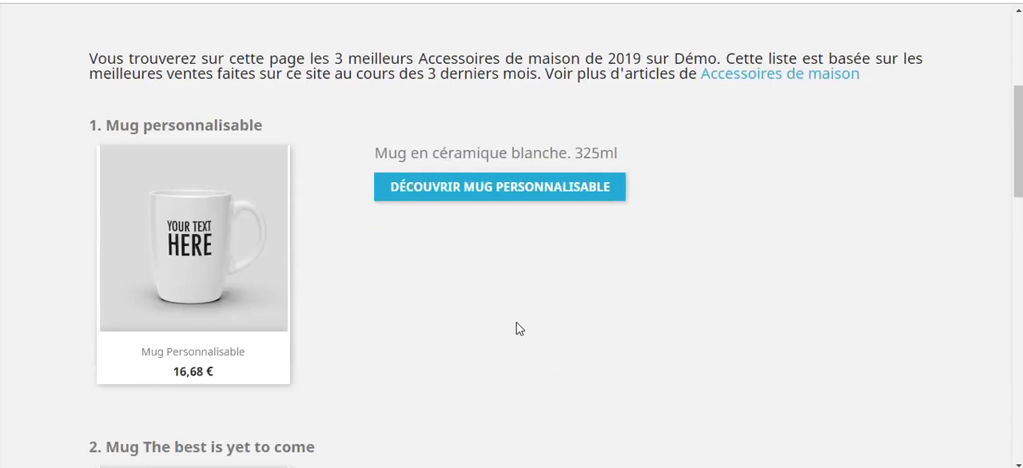
pyautogui.scroll(3, 518, 328)
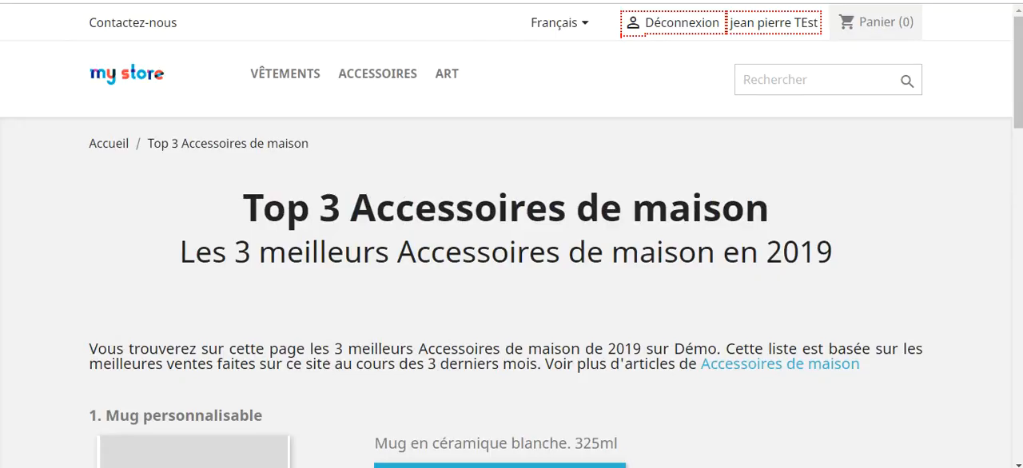
# Switch back to the module configuration and review the default title, meta description, H1 and introduction text settings.
pyautogui.click(471, 2)
pyautogui.scroll(-6, 330, 315)
pyautogui.scroll(2, 326, 367)
pyautogui.scroll(10, 325, 371)
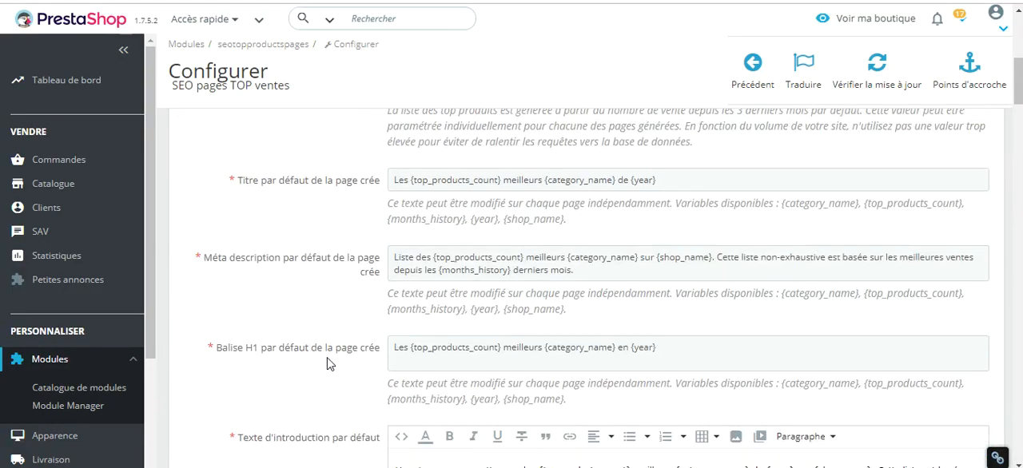
pyautogui.scroll(5, 327, 363)
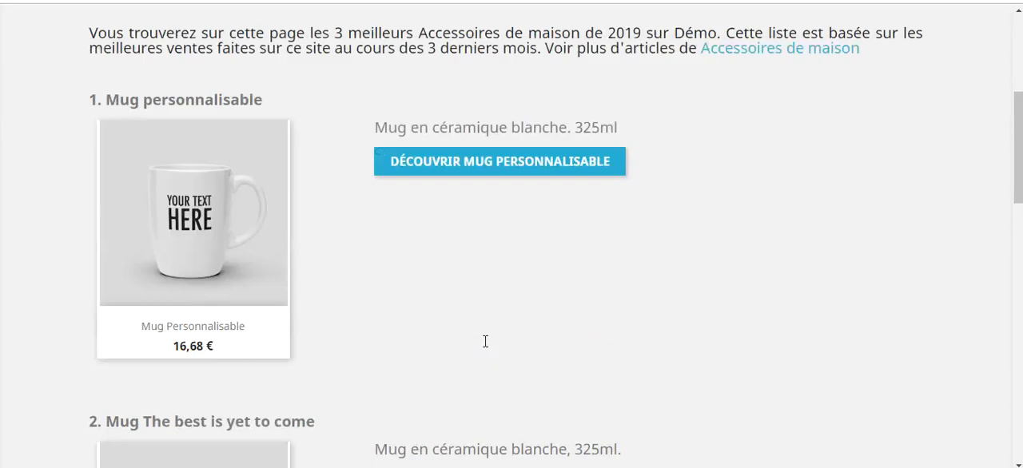
# Review the remaining products on the Top 3 Accessoires de maison page and the "Découvrez tous nos tops" links above the footer.
pyautogui.scroll(-10, 484, 343)
pyautogui.scroll(3, 414, 254)
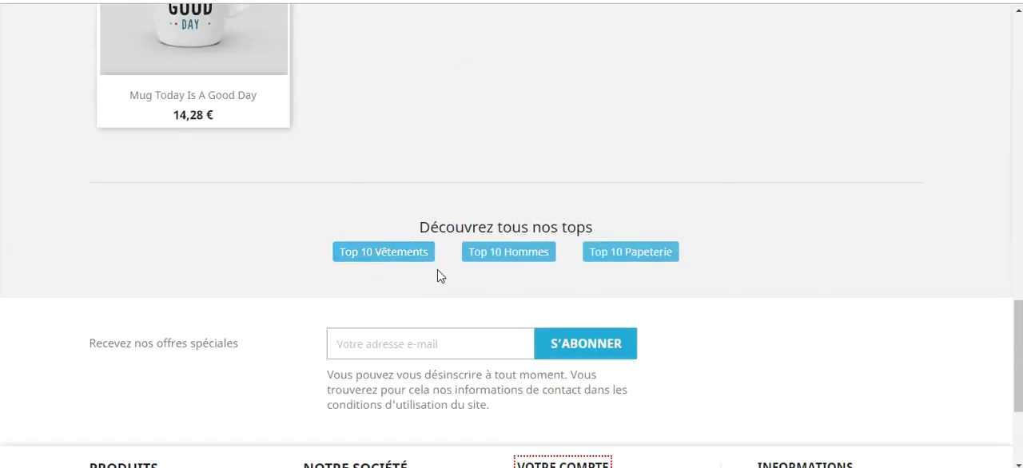
pyautogui.scroll(-3, 440, 276)
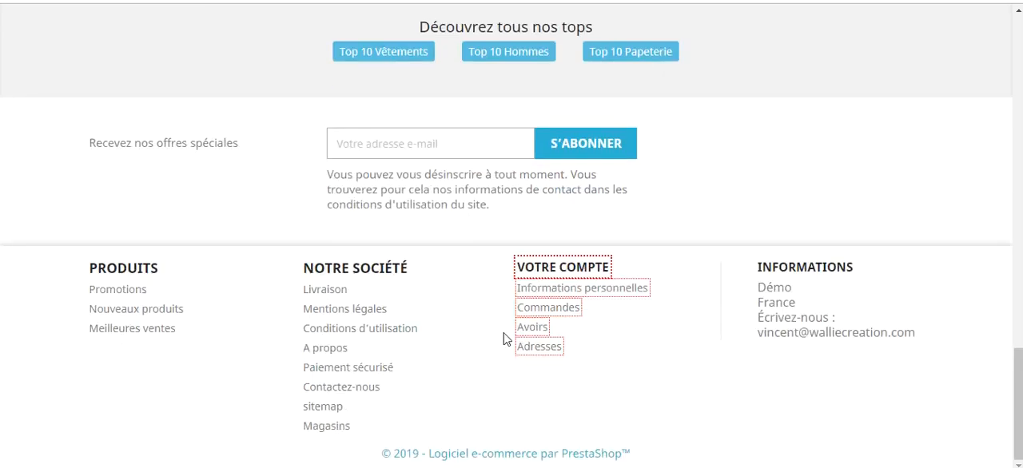
pyautogui.scroll(10, 506, 338)
pyautogui.scroll(-6, 624, 322)
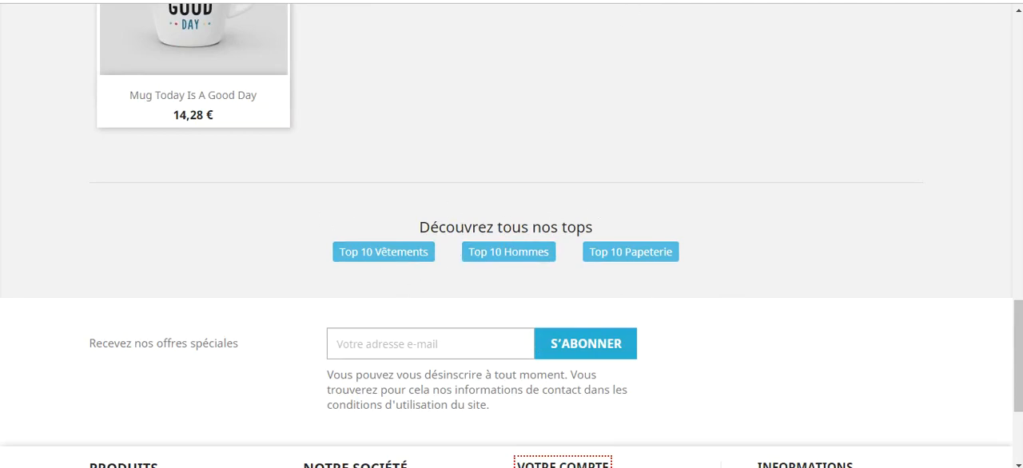
# Switch to the module configuration, locate the sitemap URL and open the sitemap in the browser to check its listed pages.
pyautogui.click(451, 0)
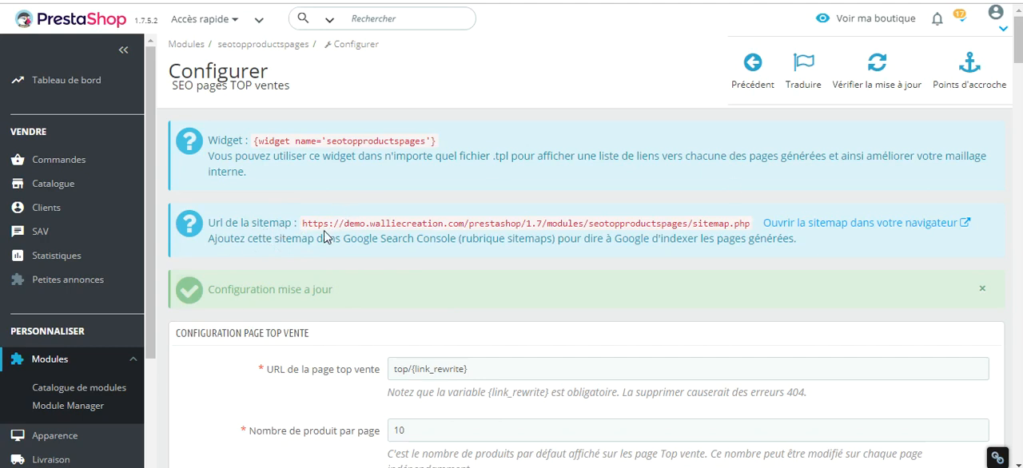
pyautogui.moveTo(304, 225); pyautogui.dragTo(755, 235)
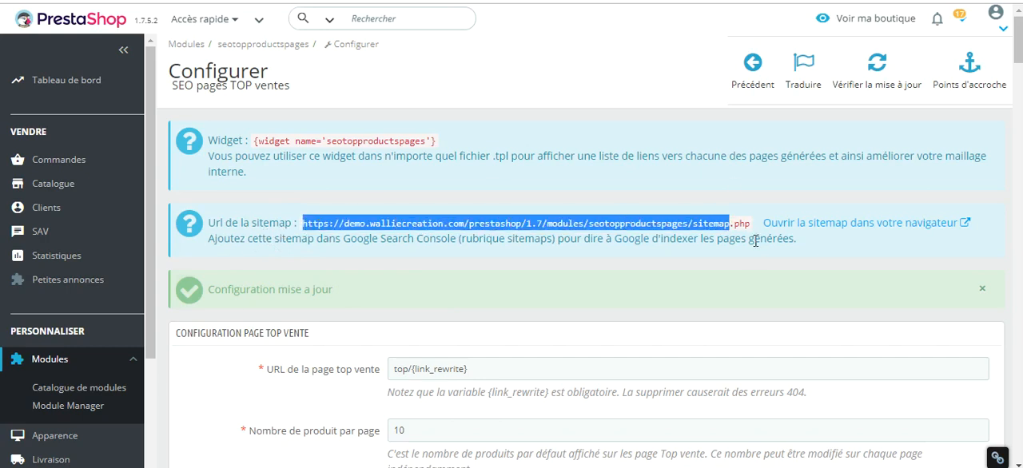
pyautogui.click(753, 232)
pyautogui.scroll(-2, 544, 212)
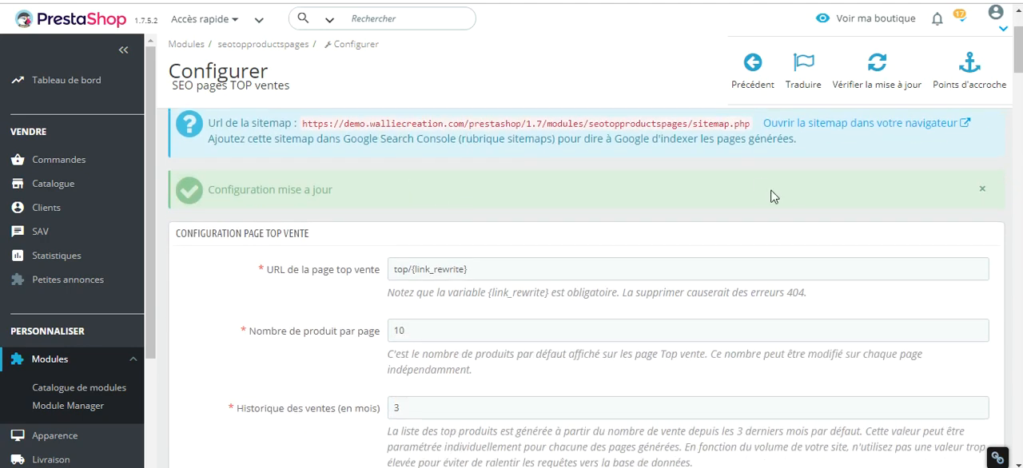
pyautogui.scroll(2, 787, 193)
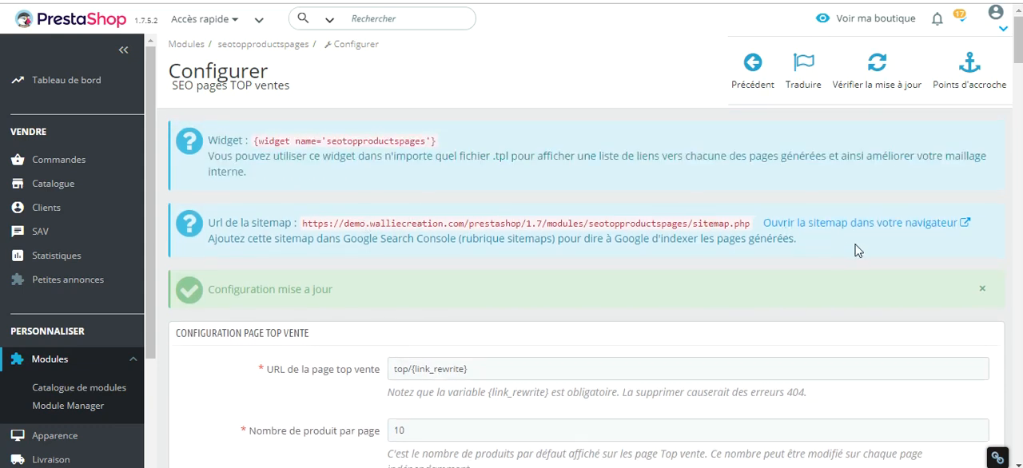
pyautogui.click(894, 227)
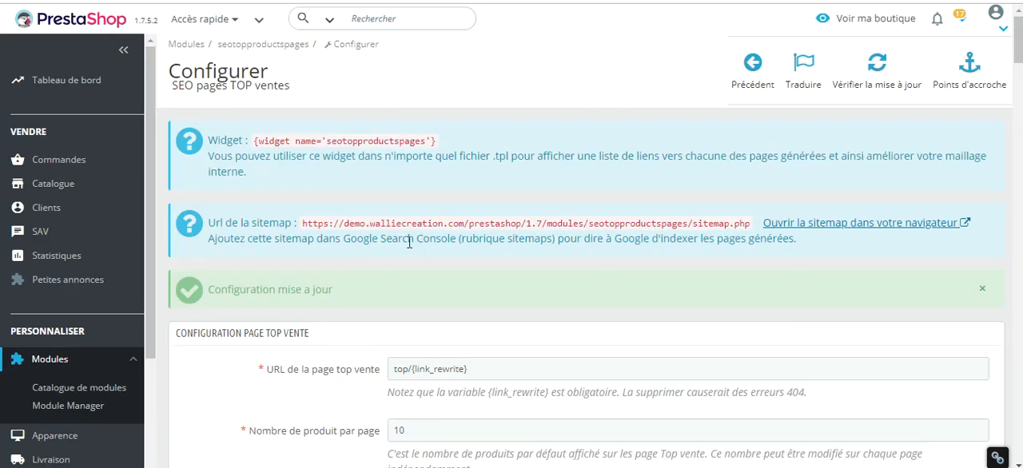
# Return to the module configuration and select Mug The best is yet to come as an excluded product for the Accessoires de maison page.
pyautogui.scroll(-8, 352, 201)
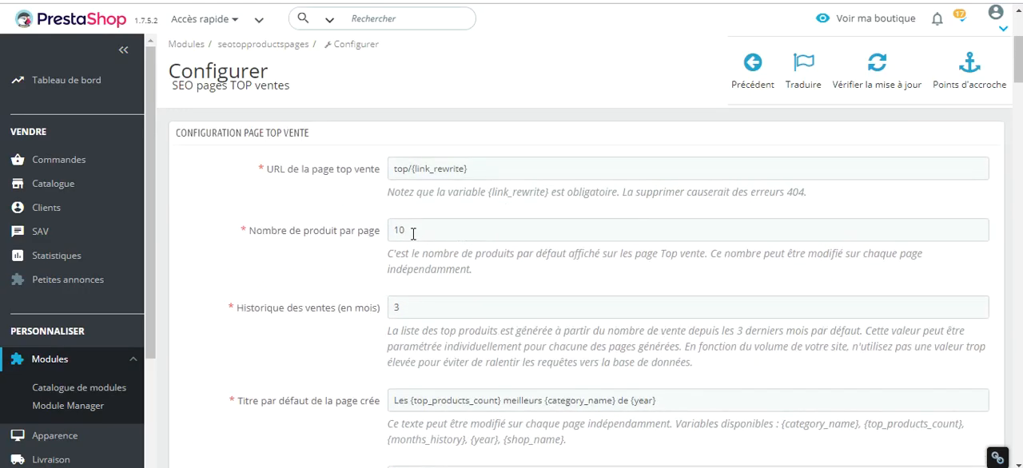
pyautogui.scroll(-15, 353, 201)
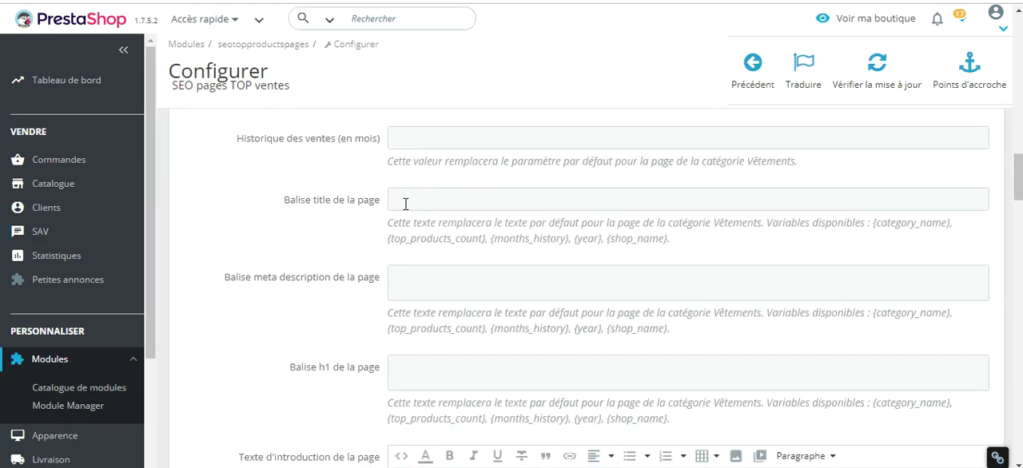
pyautogui.scroll(-15, 475, 221)
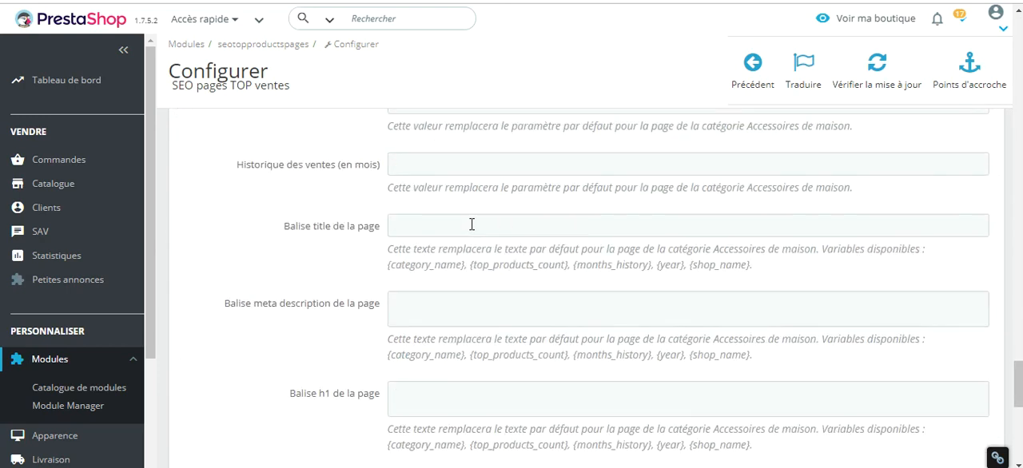
pyautogui.scroll(-1, 470, 224)
pyautogui.scroll(-2, 468, 228)
pyautogui.scroll(8, 258, 247)
pyautogui.scroll(-15, 291, 246)
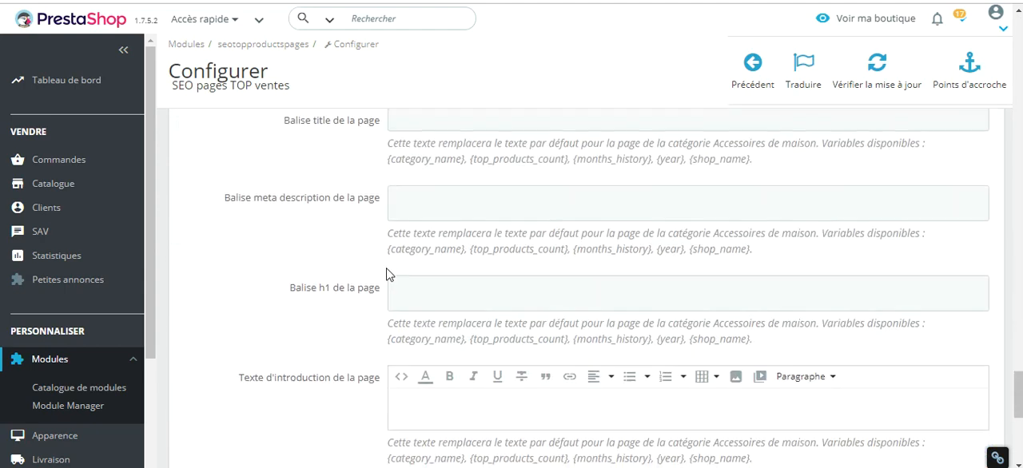
pyautogui.scroll(2, 453, 222)
pyautogui.click(434, 205)
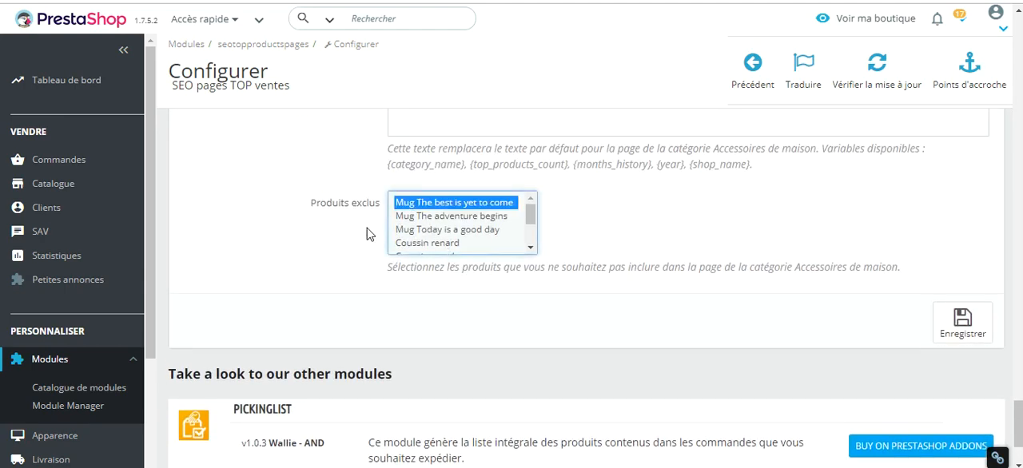
# Review the default top page settings, the individual category page settings and the widget and sitemap information in the module configuration.
pyautogui.scroll(7, 277, 222)
pyautogui.scroll(15, 278, 228)
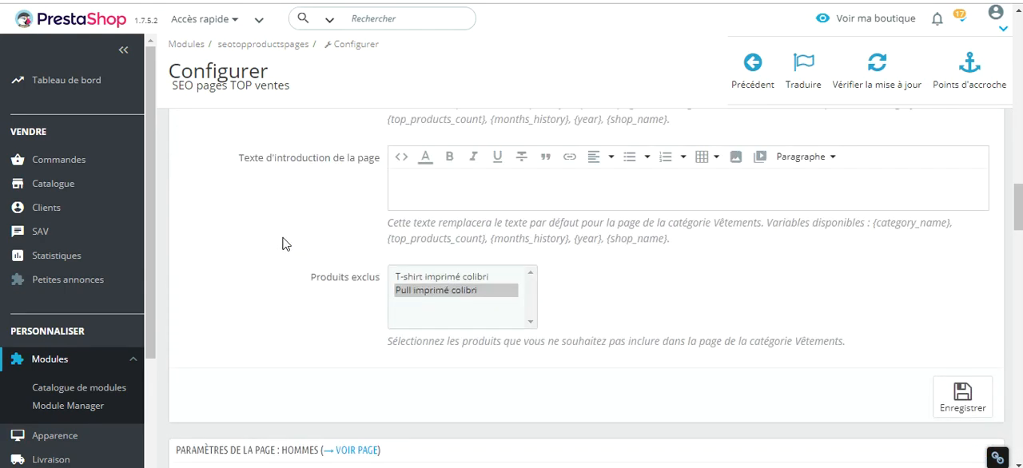
pyautogui.scroll(15, 282, 243)
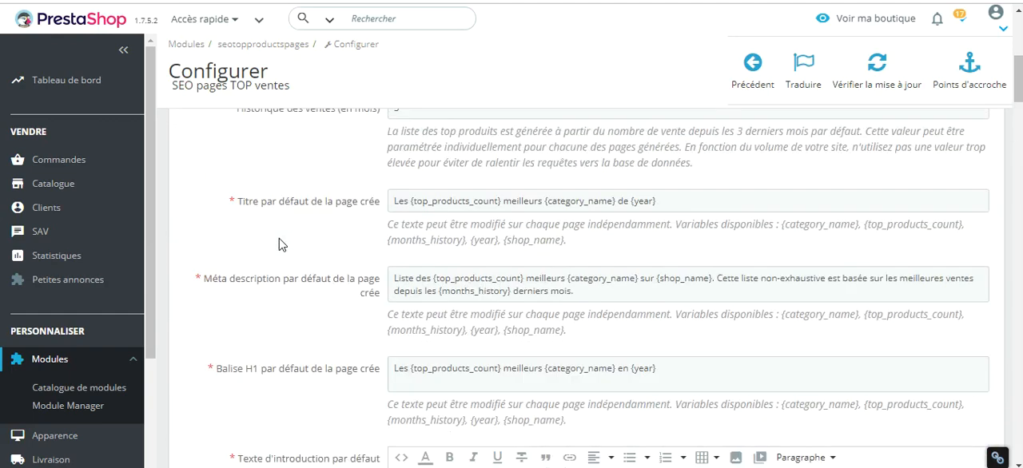
pyautogui.scroll(3, 281, 245)
pyautogui.scroll(-1, 278, 237)
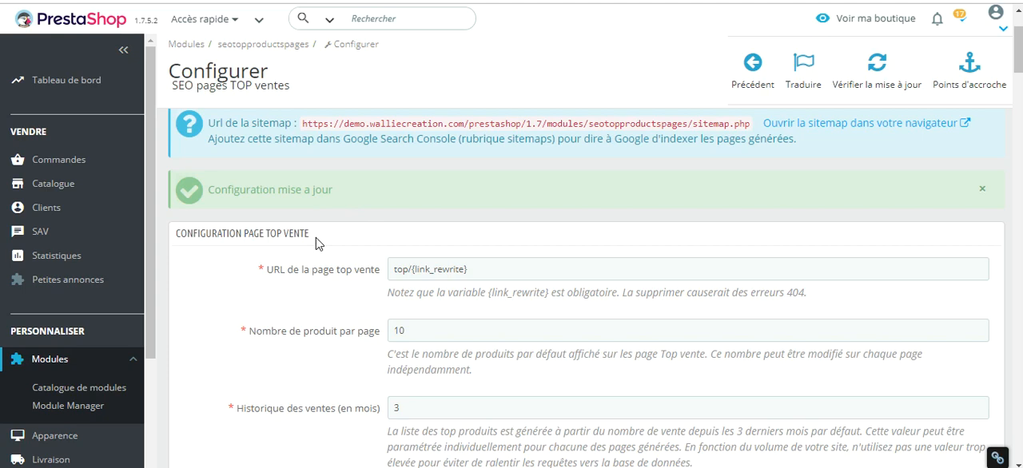
pyautogui.scroll(-2, 329, 257)
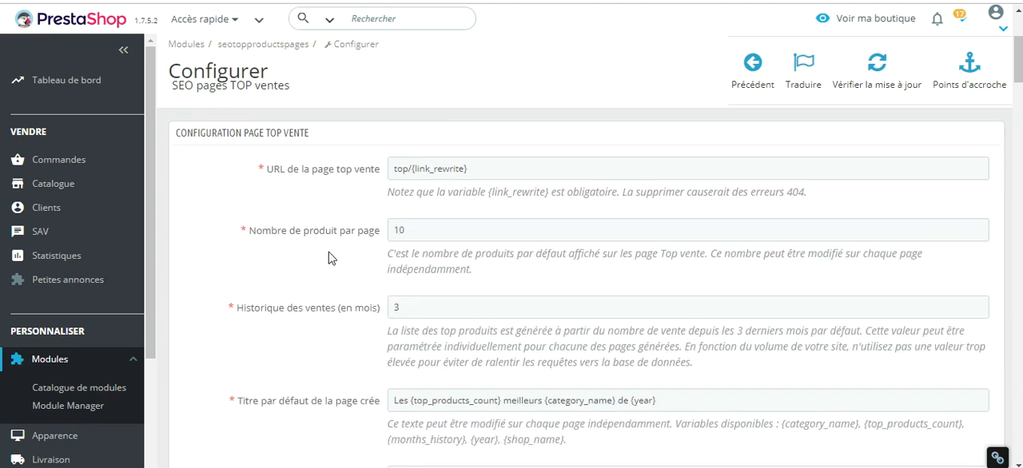
pyautogui.scroll(-20, 331, 257)
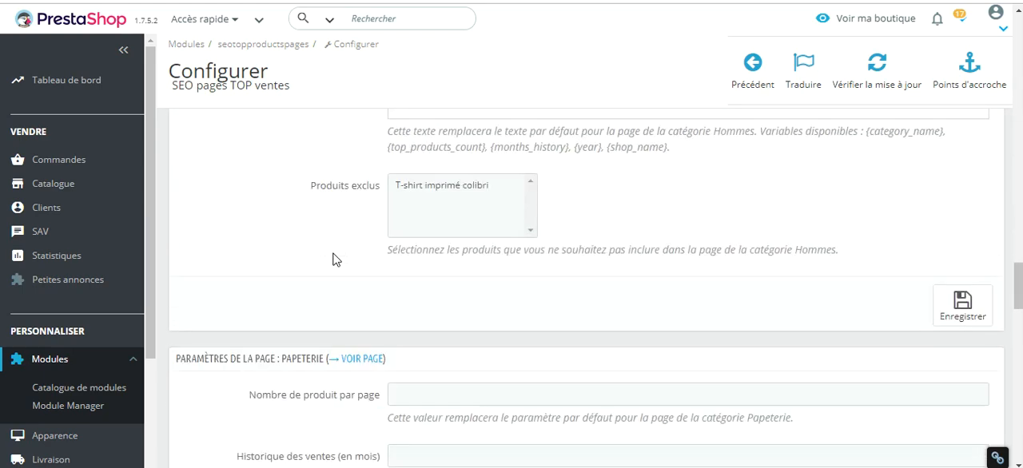
pyautogui.scroll(-6, 334, 259)
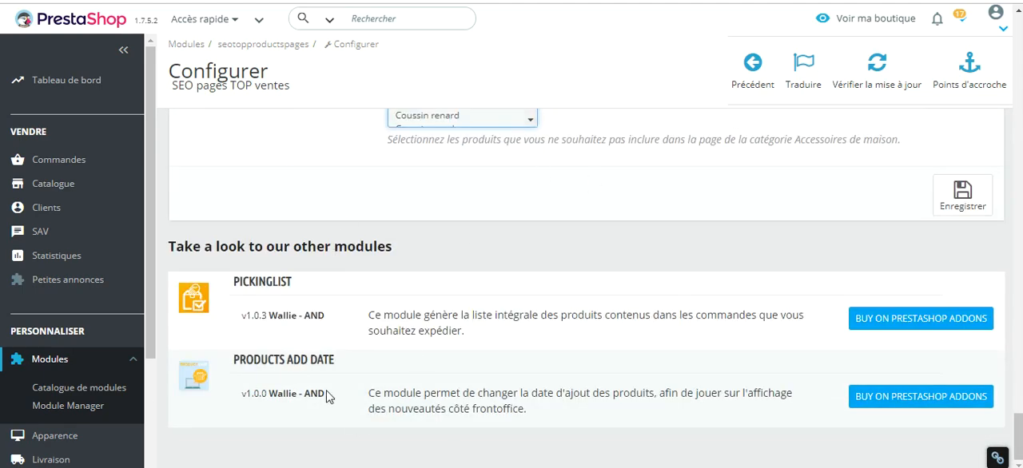
pyautogui.scroll(15, 382, 359)
pyautogui.scroll(12, 373, 358)
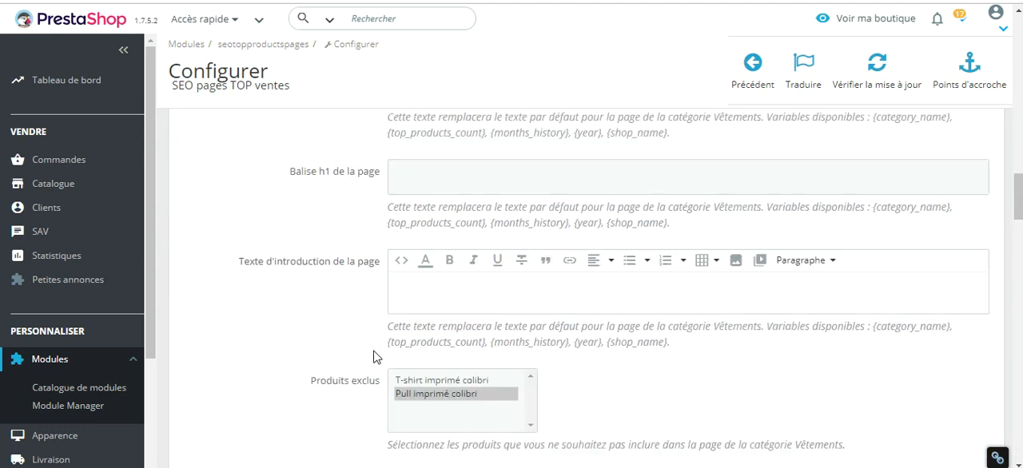
pyautogui.scroll(12, 368, 363)
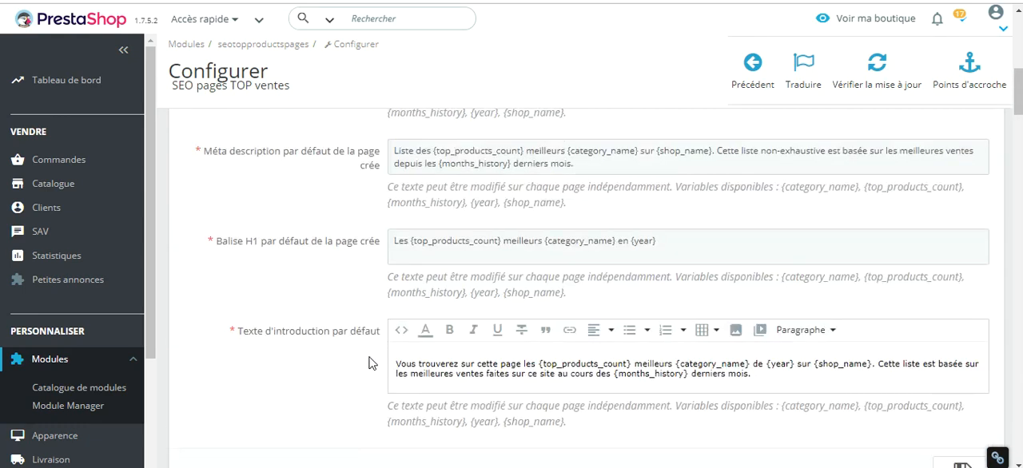
pyautogui.scroll(3, 352, 375)
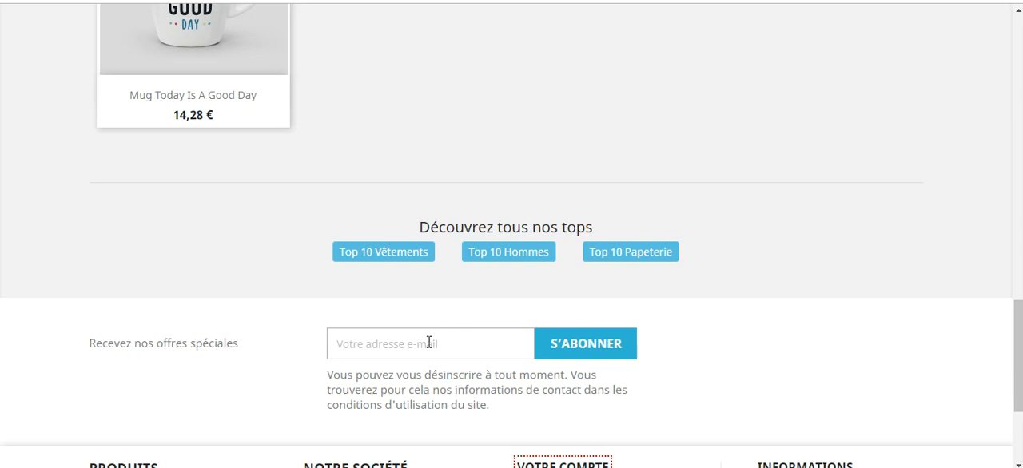
# Switch to the Top 3 Accessoires de maison shop page and review its heading, introduction text and ranked mugs.
pyautogui.scroll(15, 415, 329)
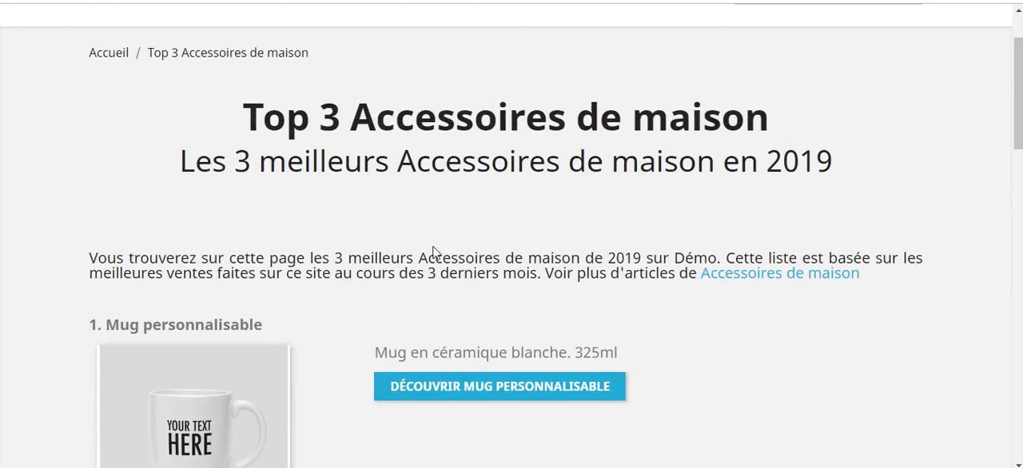
pyautogui.scroll(-2, 435, 253)
pyautogui.scroll(4, 427, 211)
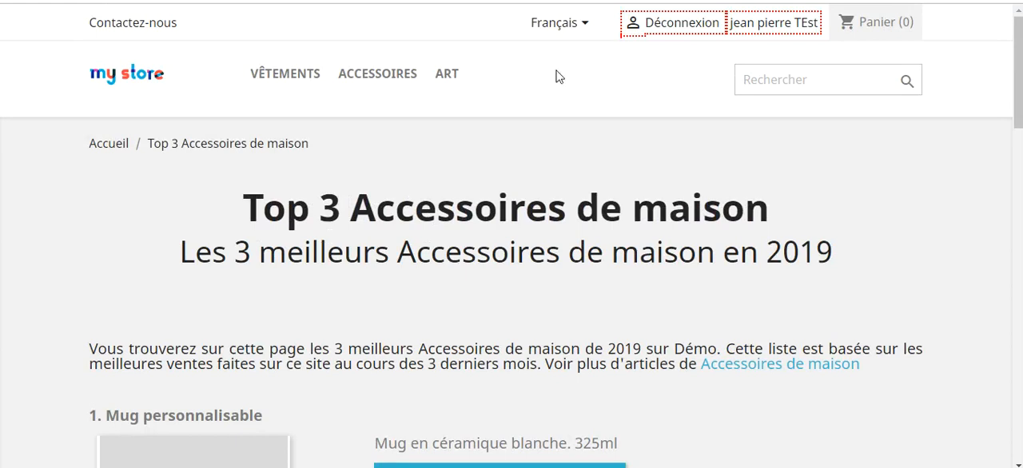
pyautogui.scroll(-5, 476, 304)
pyautogui.scroll(-15, 461, 279)
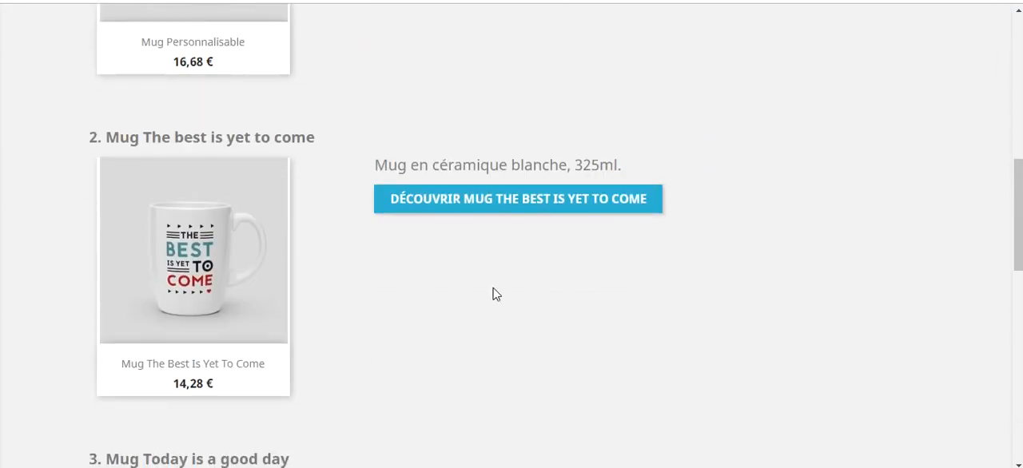
pyautogui.scroll(20, 560, 364)
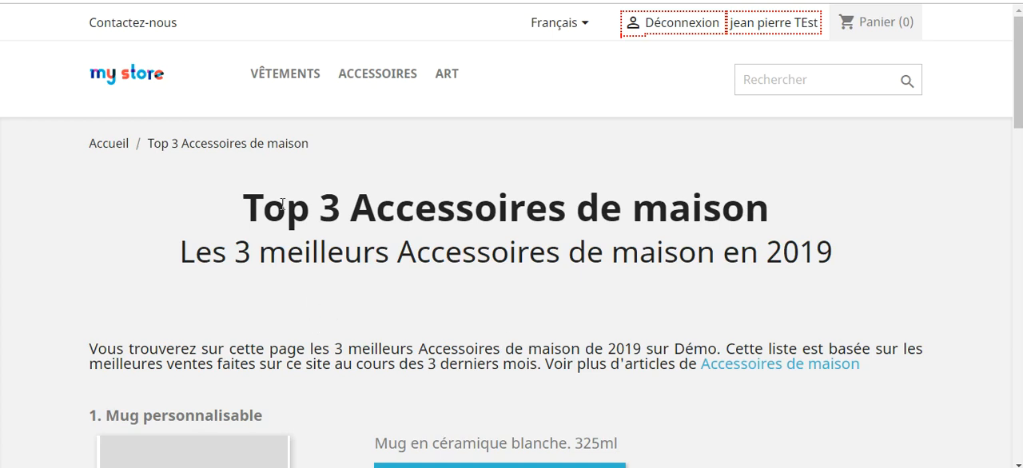
pyautogui.scroll(-5, 570, 240)
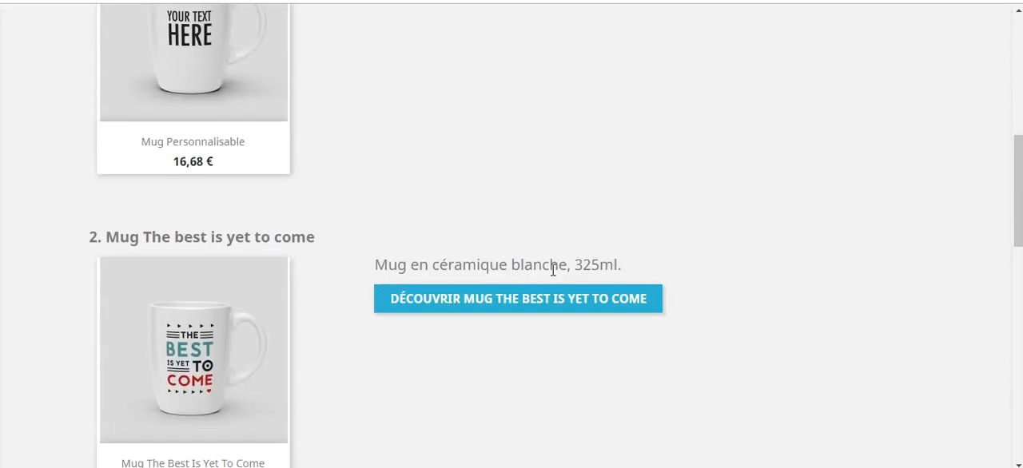